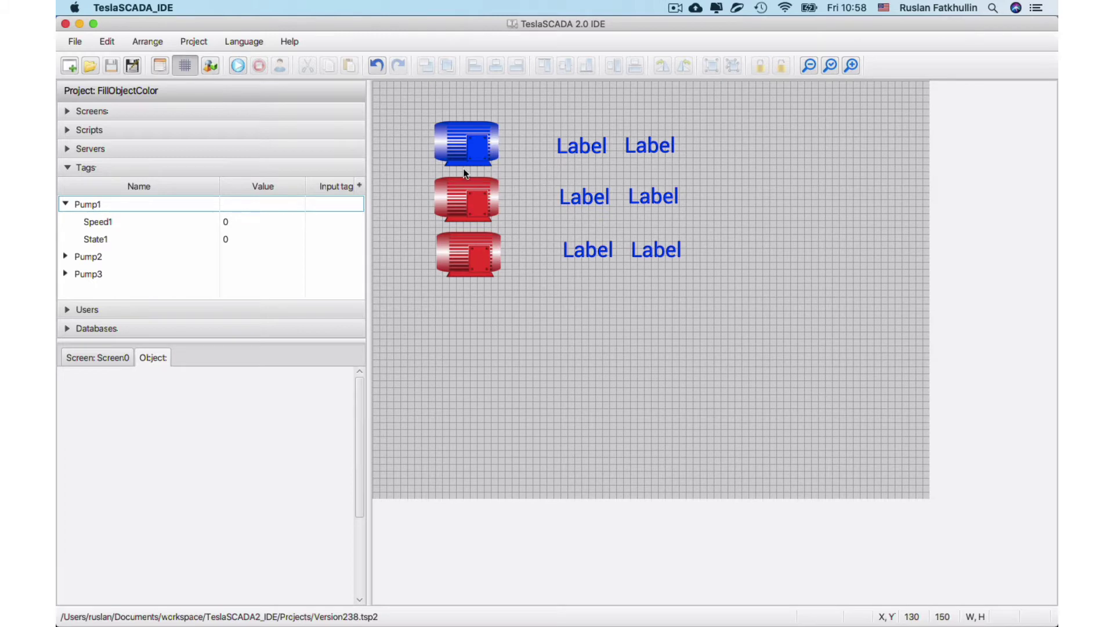
- Check that the blue motor's user-defined property Number is 1, then close its properties
double_click(462, 127)
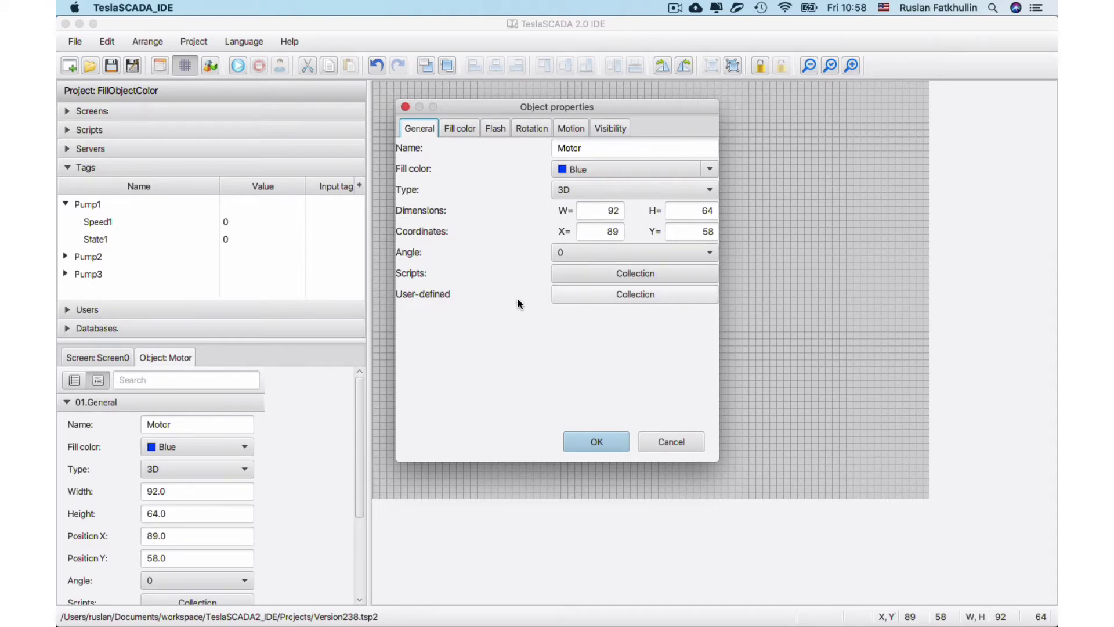
click(599, 298)
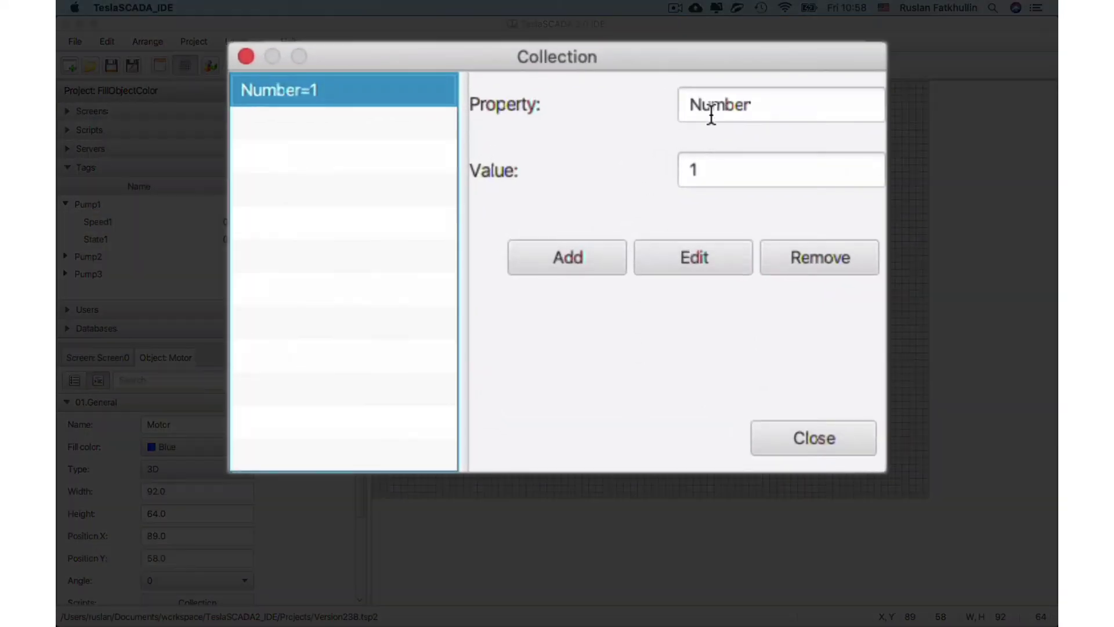
drag(758, 104, 653, 92)
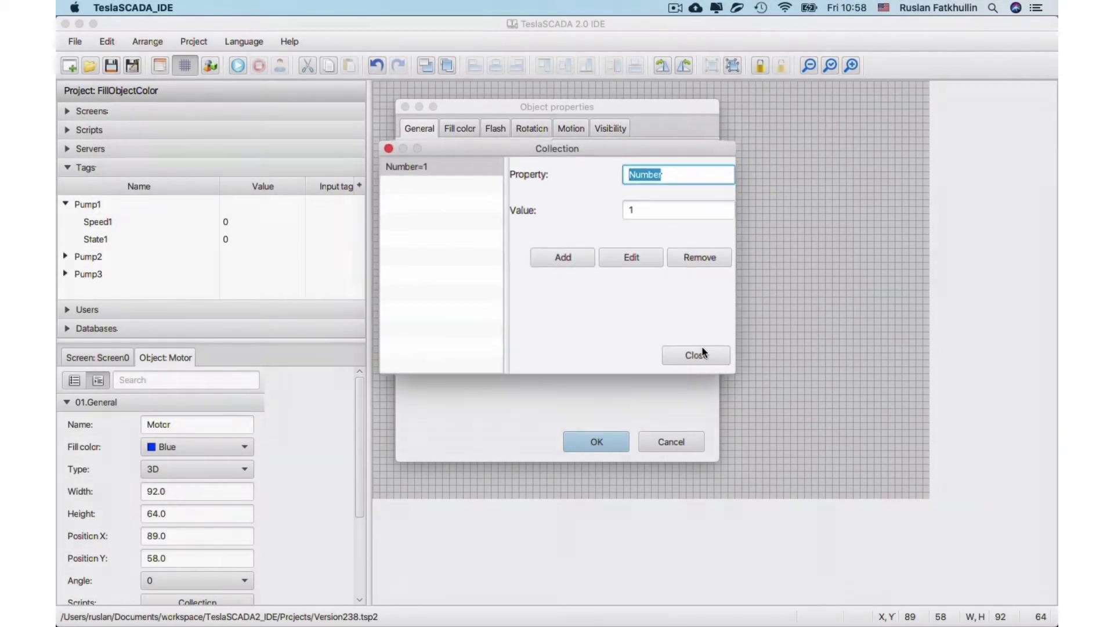
click(699, 353)
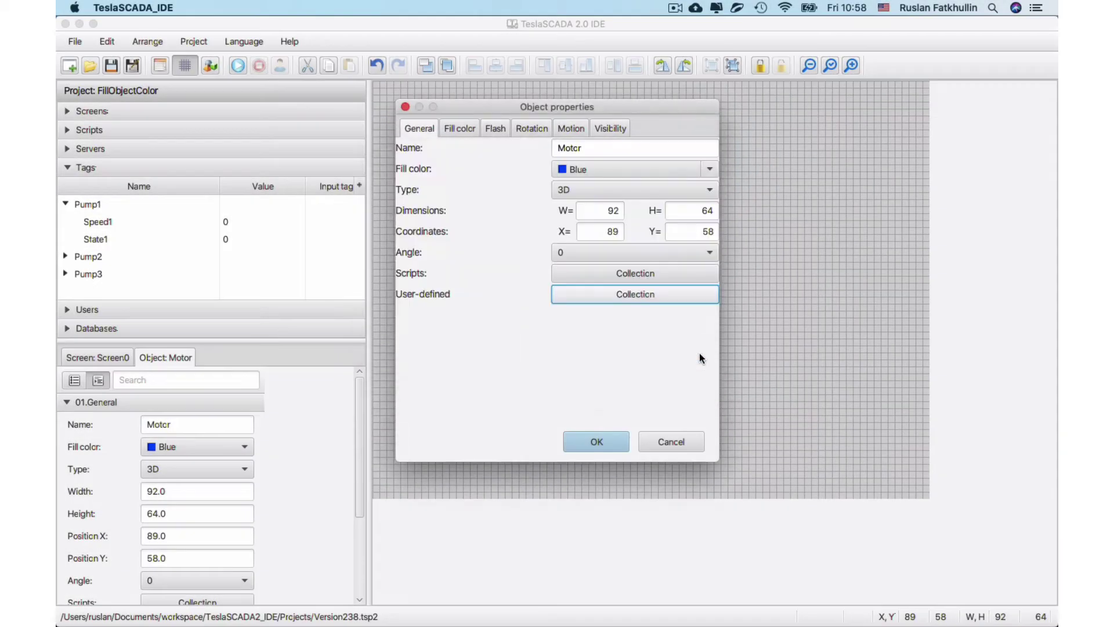
click(592, 446)
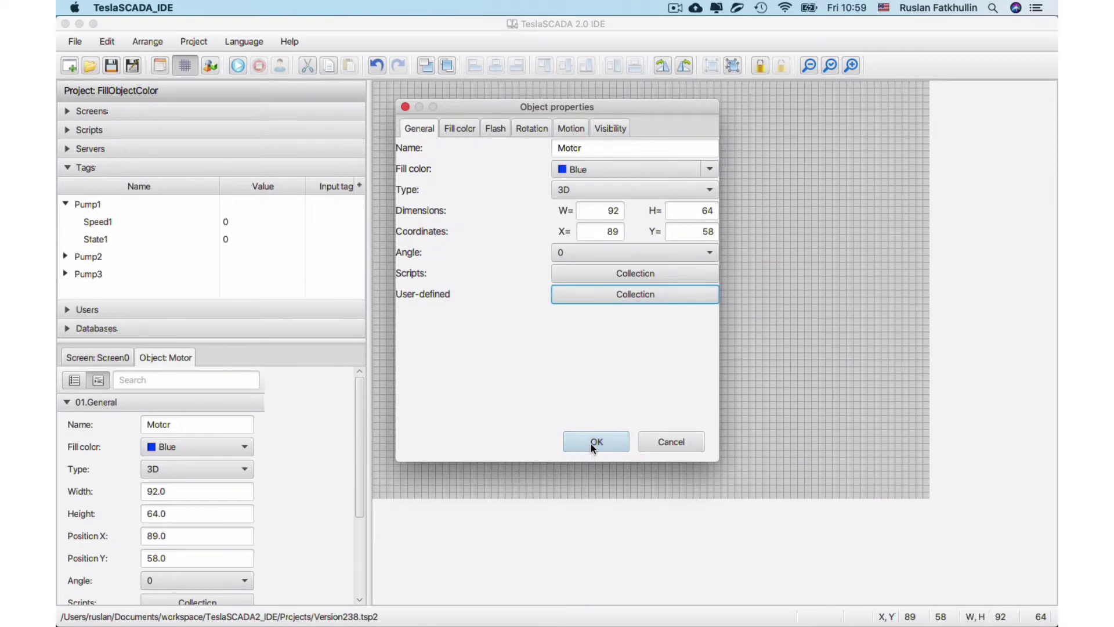
- Enable Flash animation on the blue motor, bound to tag State{Number} (resolving to State1)
click(591, 444)
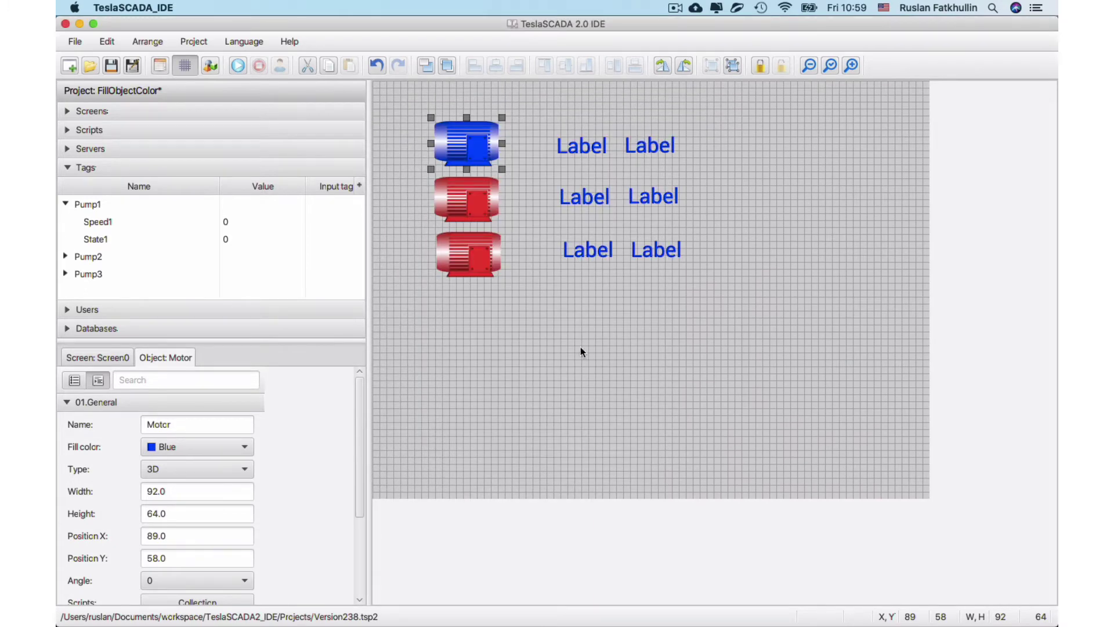
double_click(469, 148)
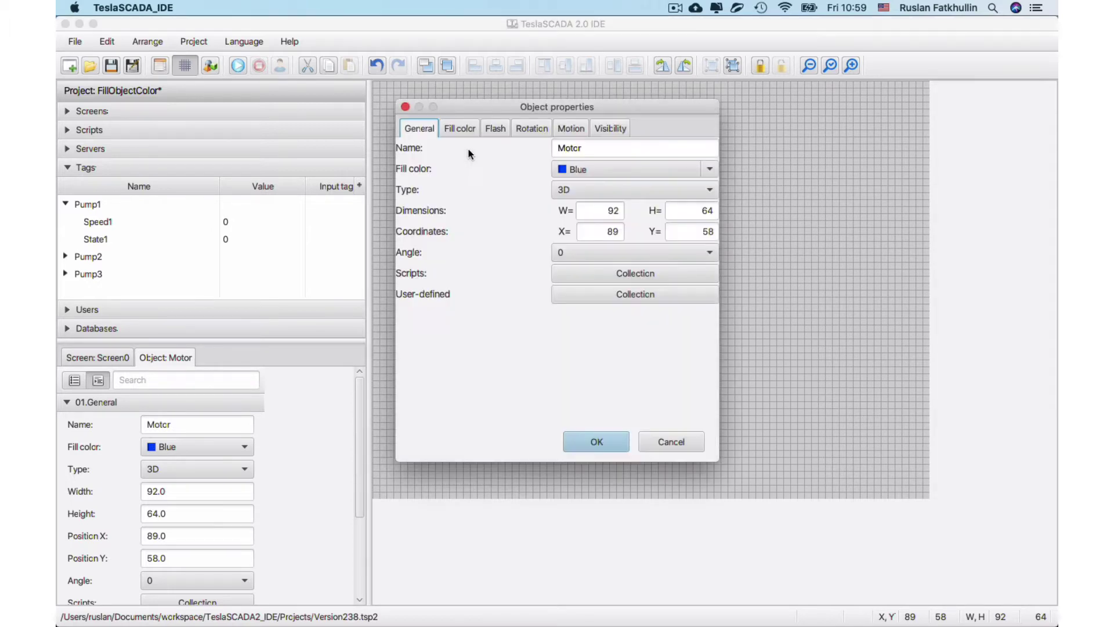
click(458, 130)
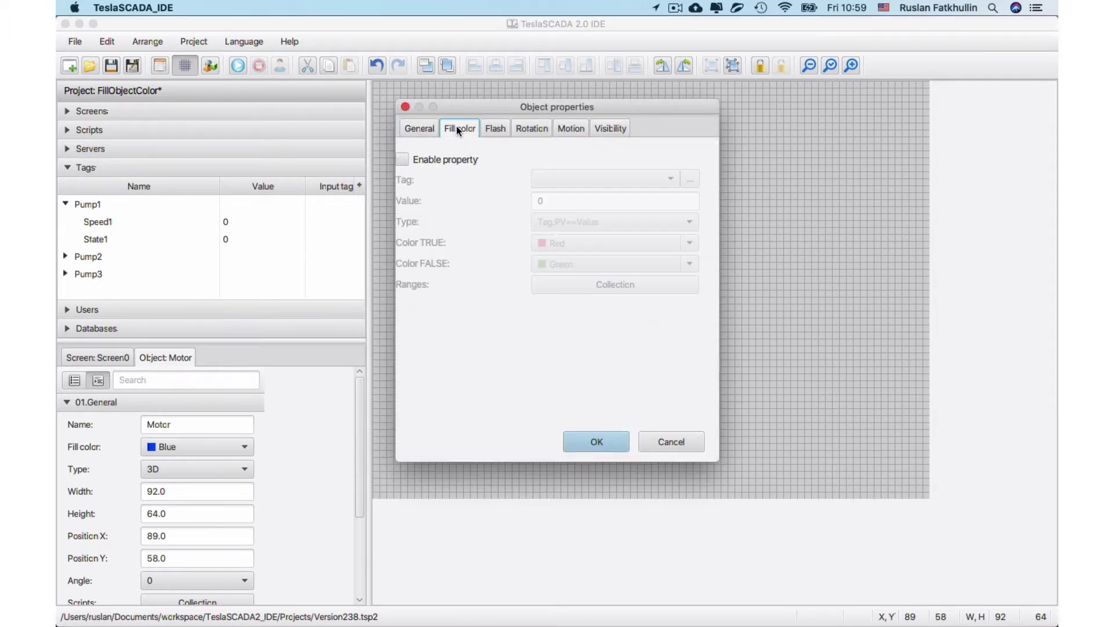
click(488, 128)
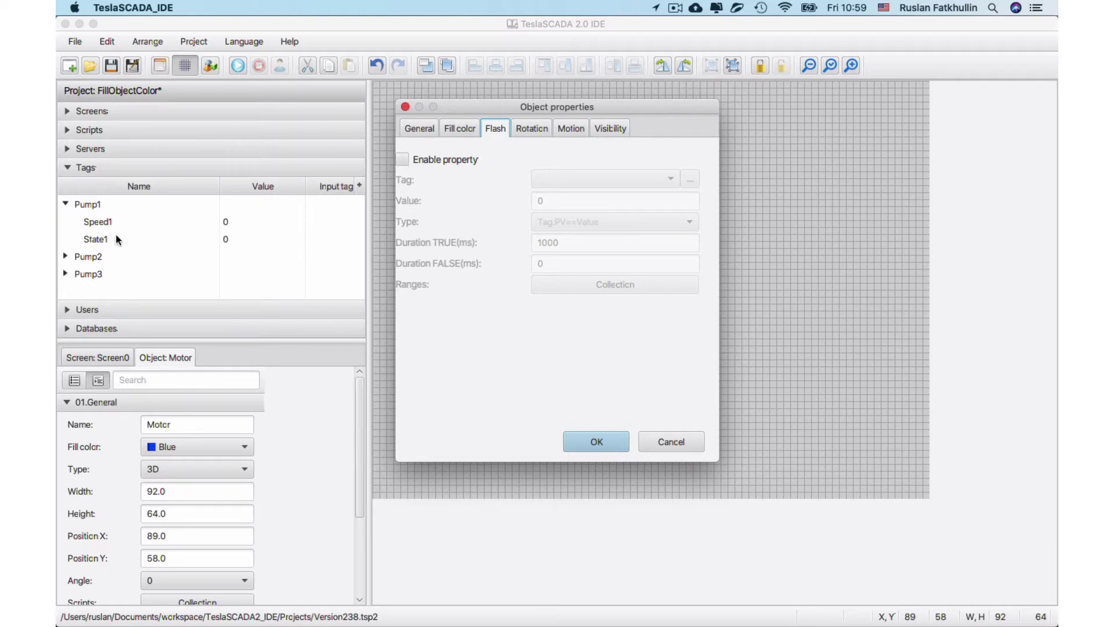
click(403, 161)
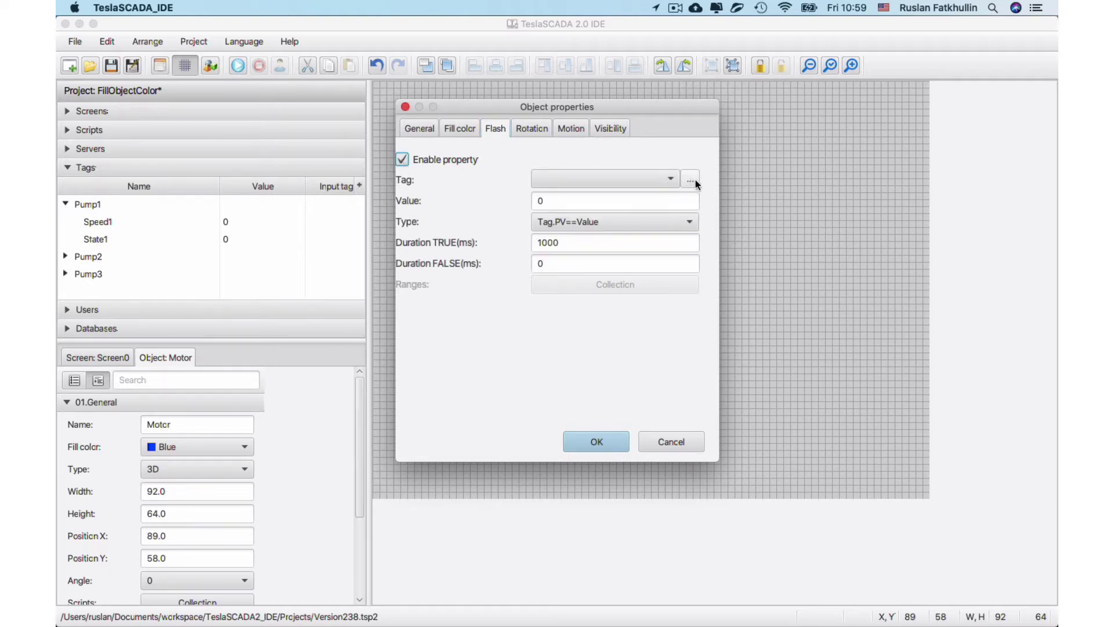
click(690, 181)
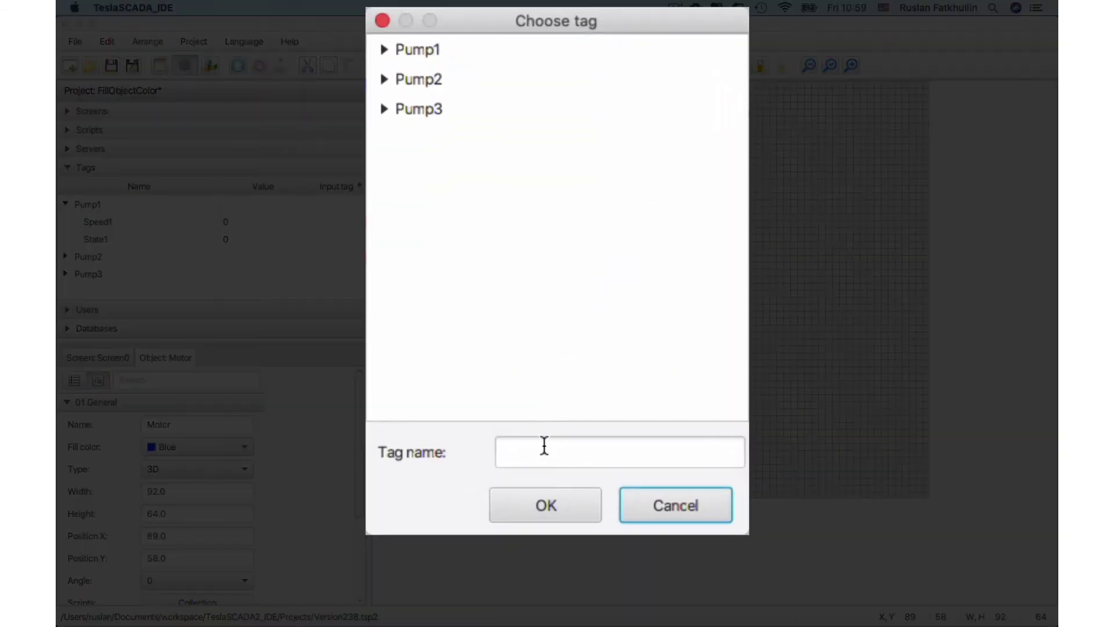
click(544, 449)
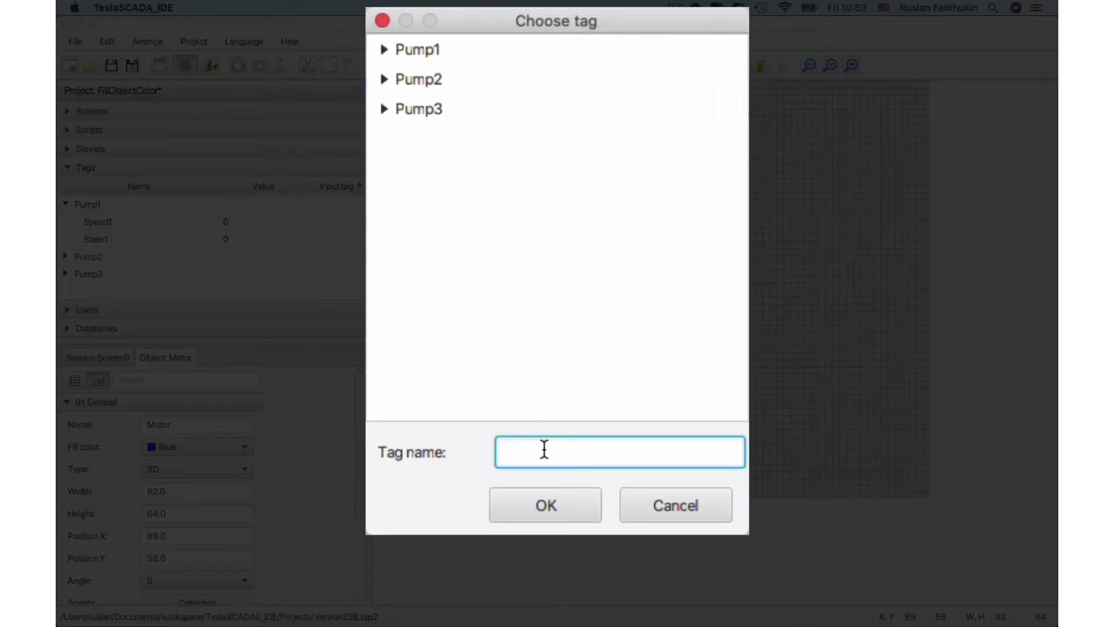
text(State{Number})
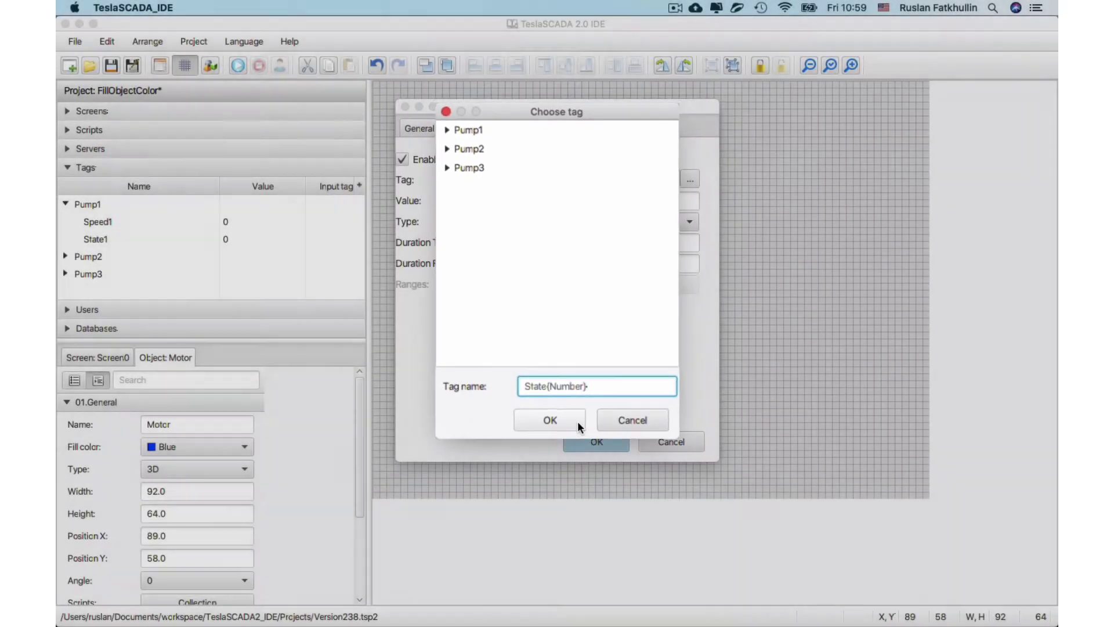
click(577, 420)
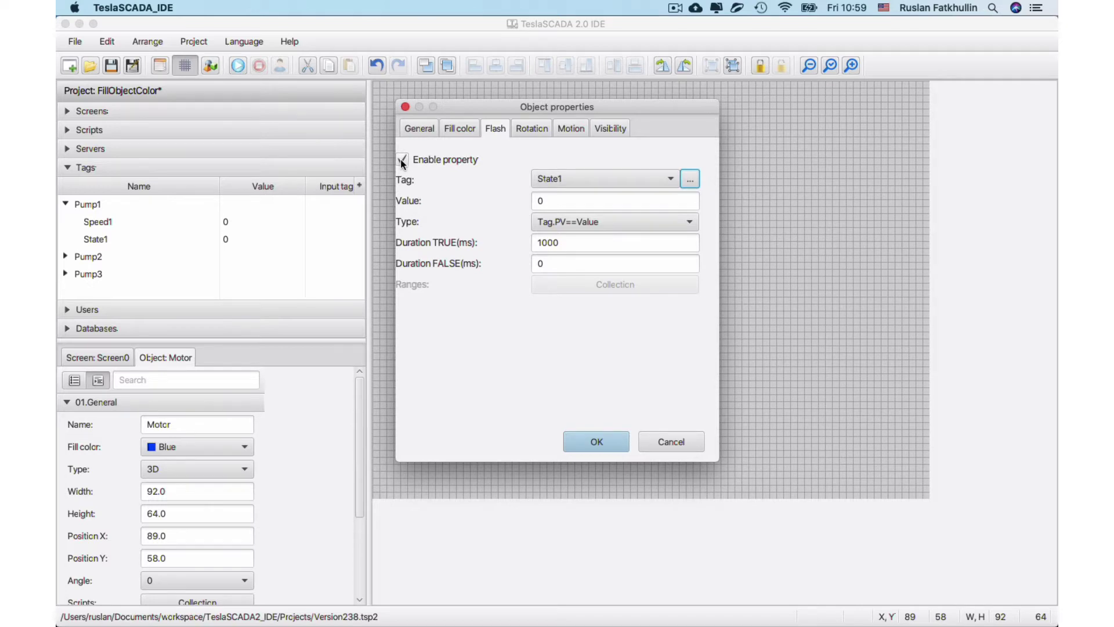
click(603, 442)
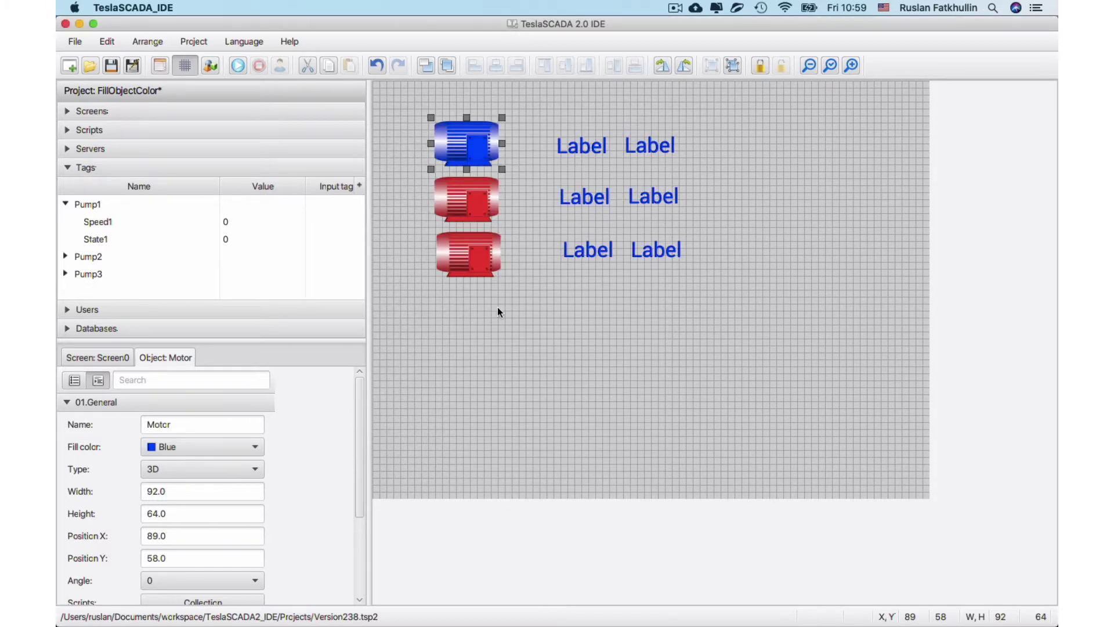
- Run the project, set State1 to 1 to turn the top motor green, then stop
click(239, 65)
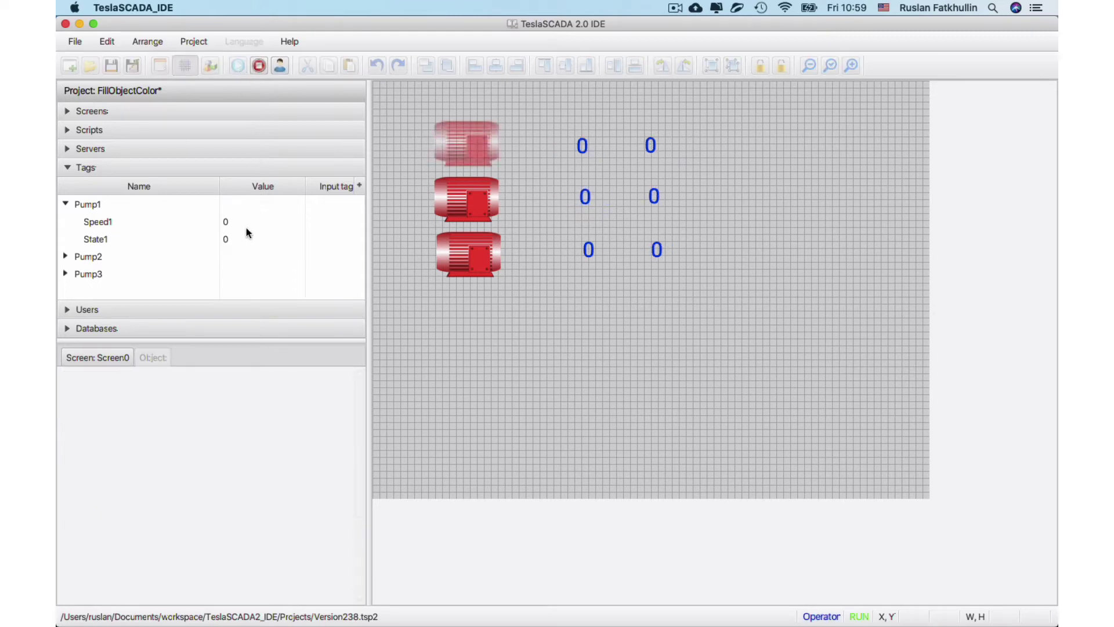
double_click(243, 239)
text(1)
click(653, 269)
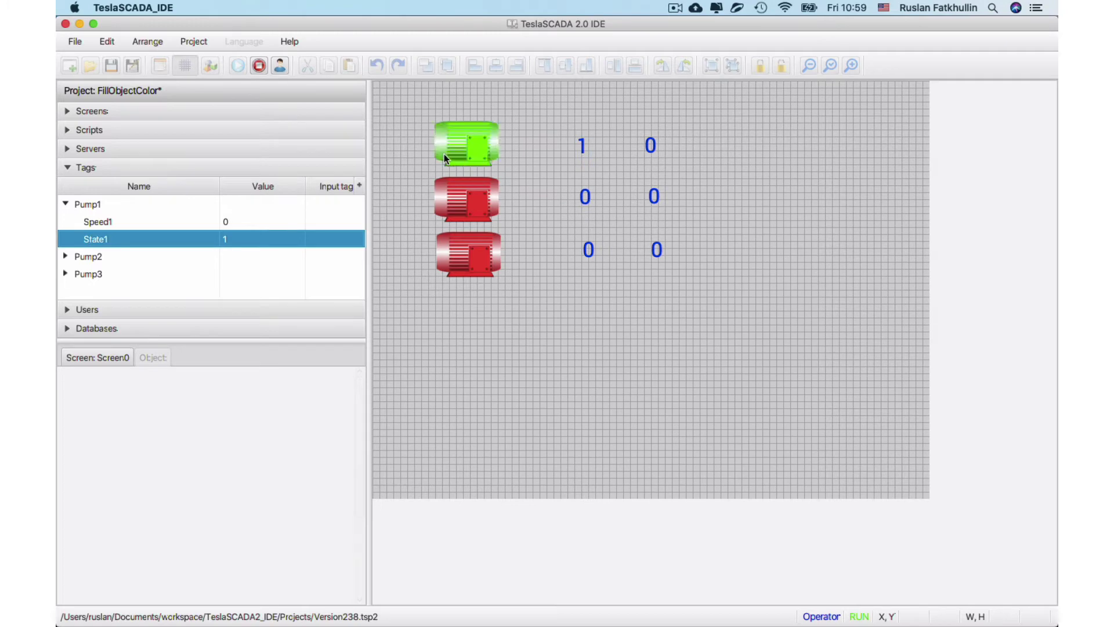
click(258, 68)
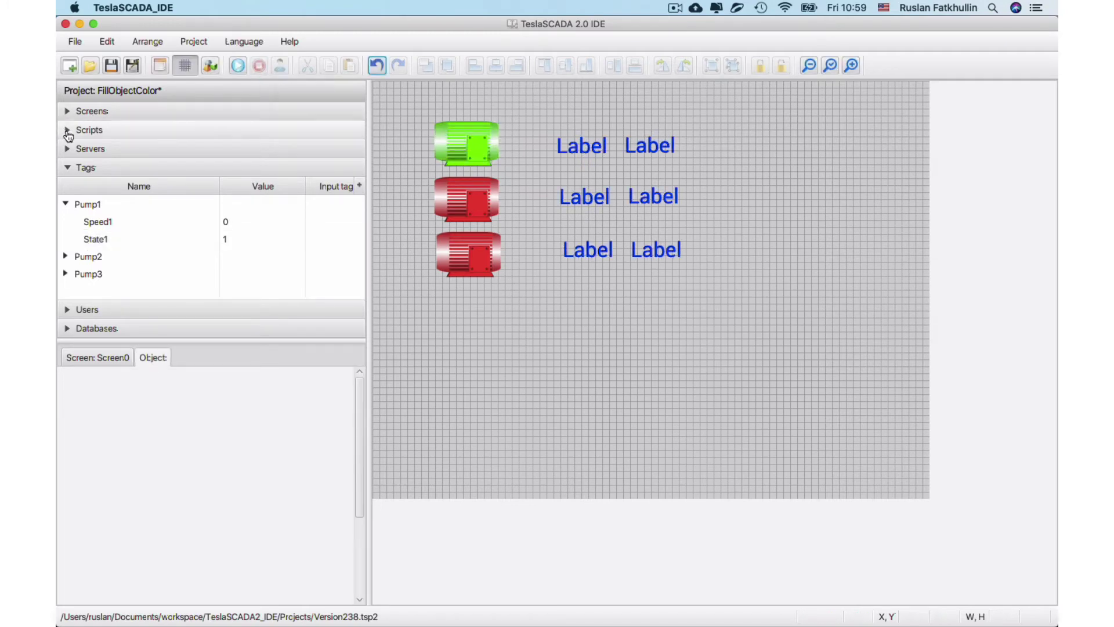
- Open the stMotorFill script's code to review it, then expand the Screens list
click(67, 128)
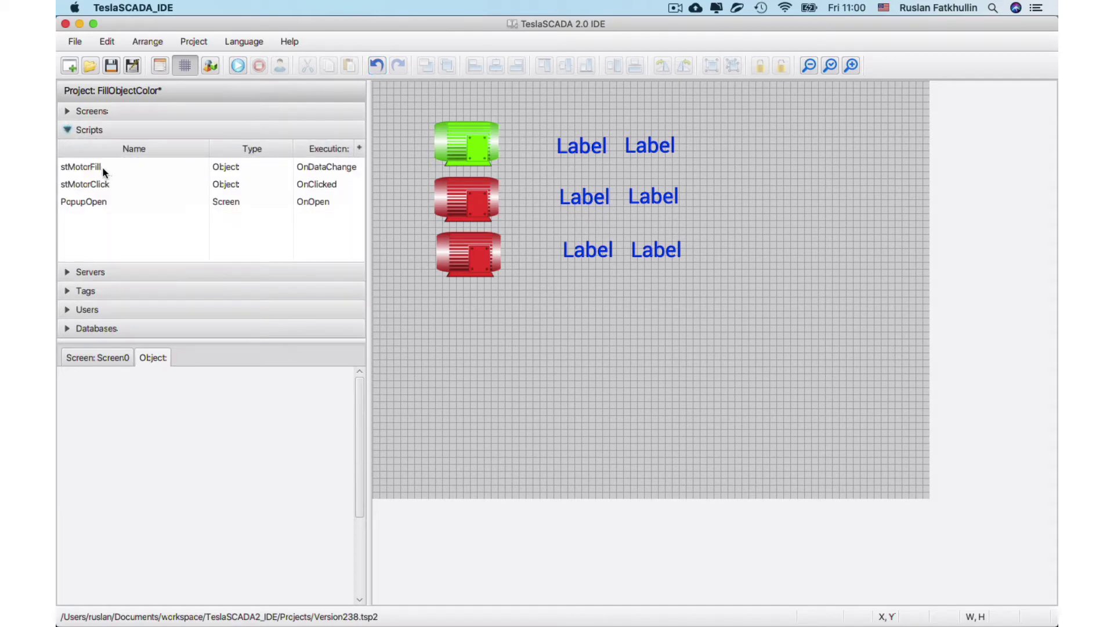
click(98, 168)
double_click(98, 168)
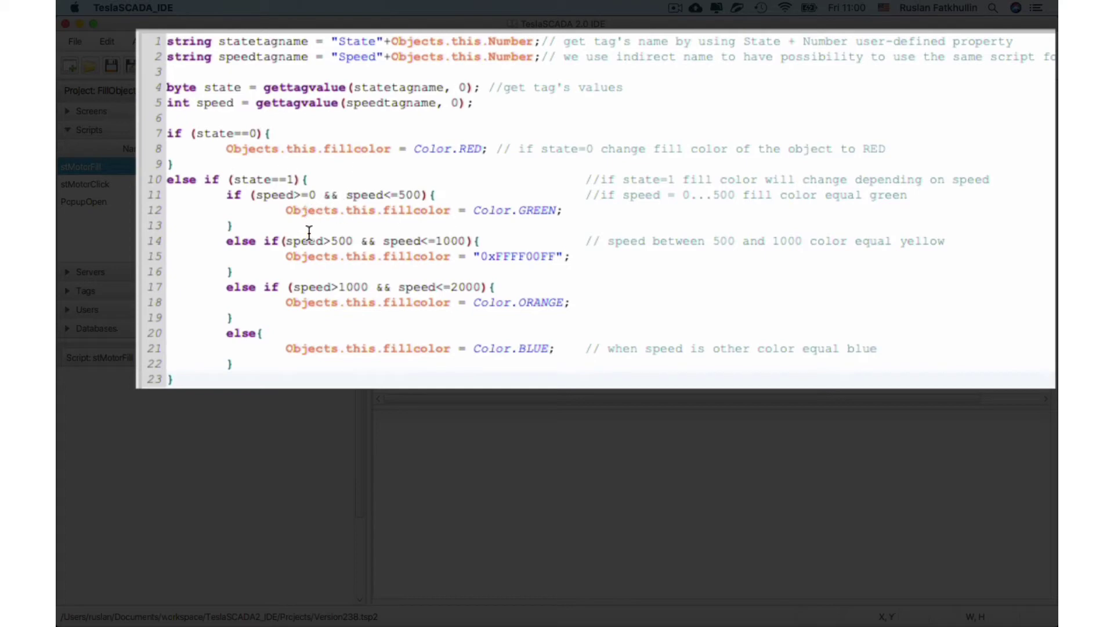
click(91, 111)
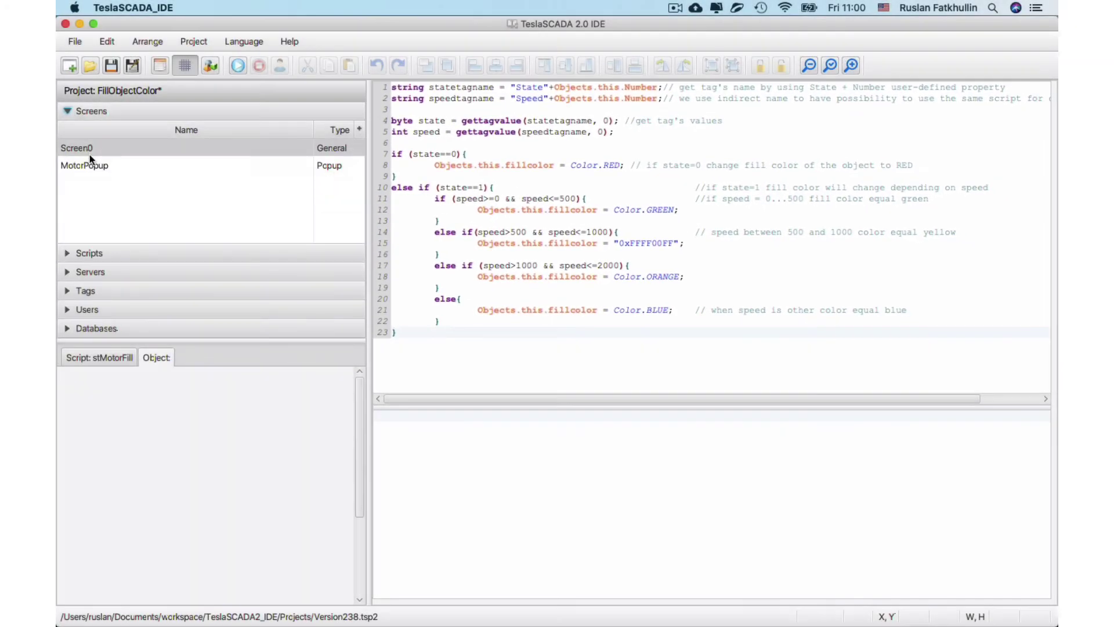
- Open Screen0 and review the green motor's attached scripts without making changes
double_click(86, 146)
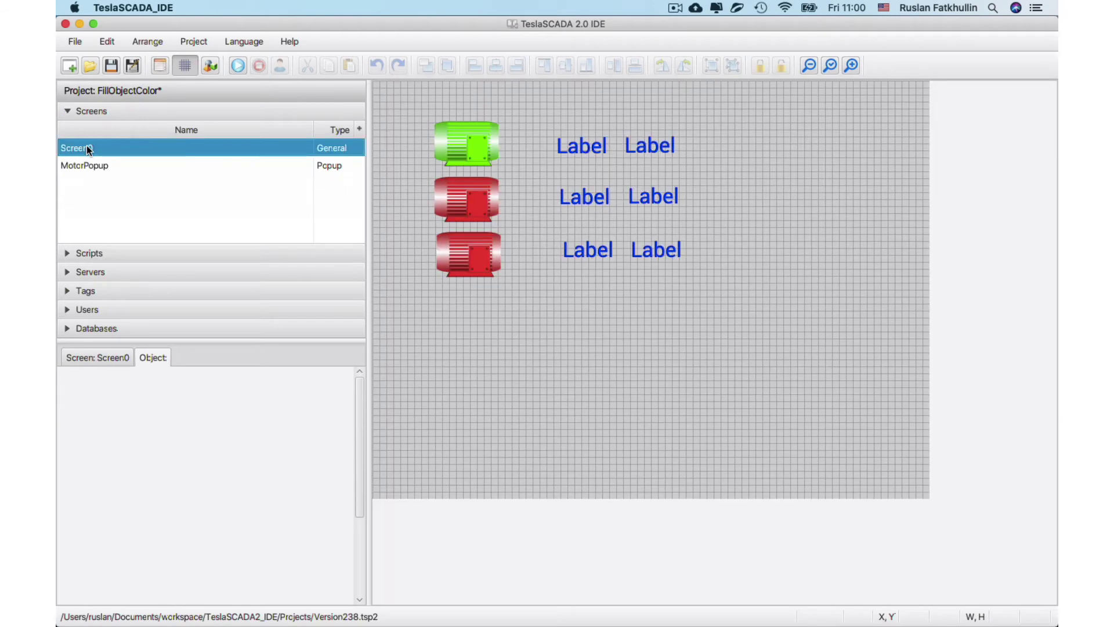
double_click(470, 149)
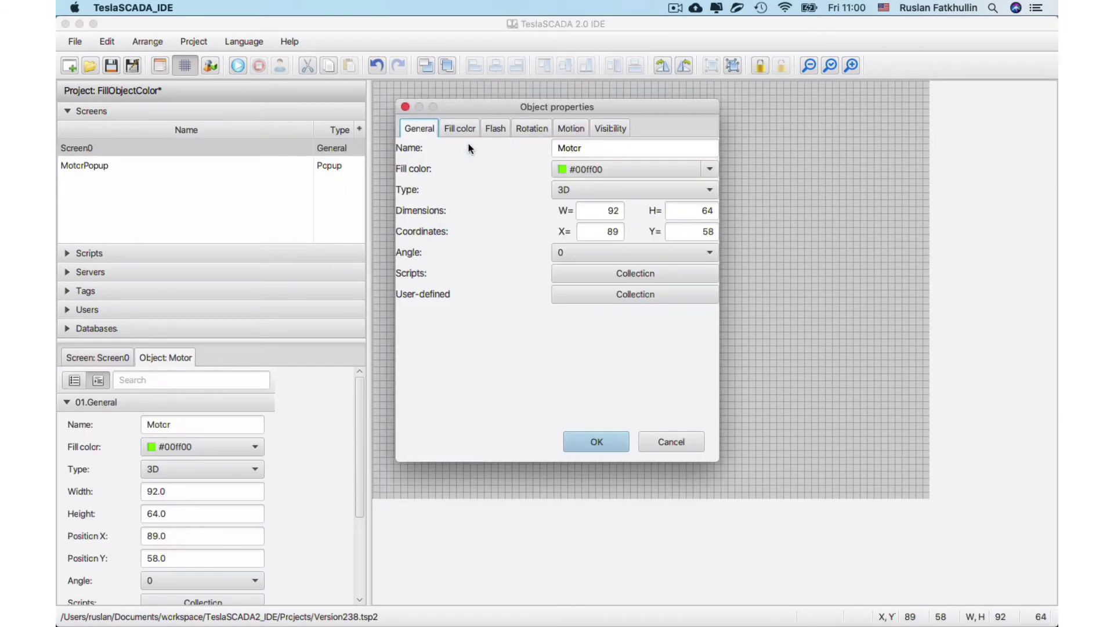
click(626, 274)
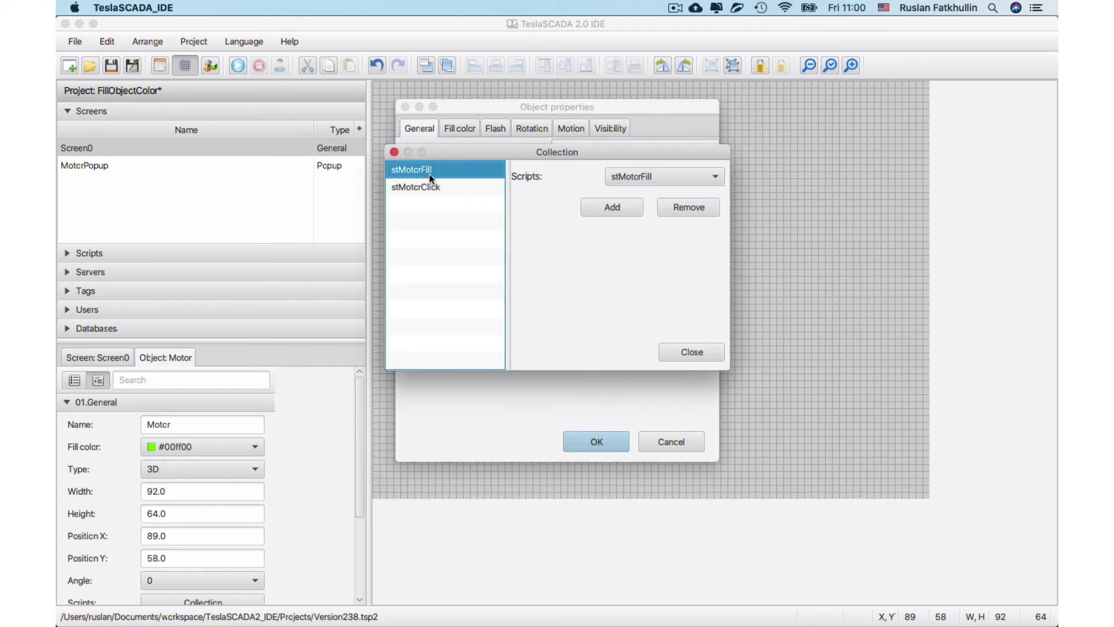
click(689, 353)
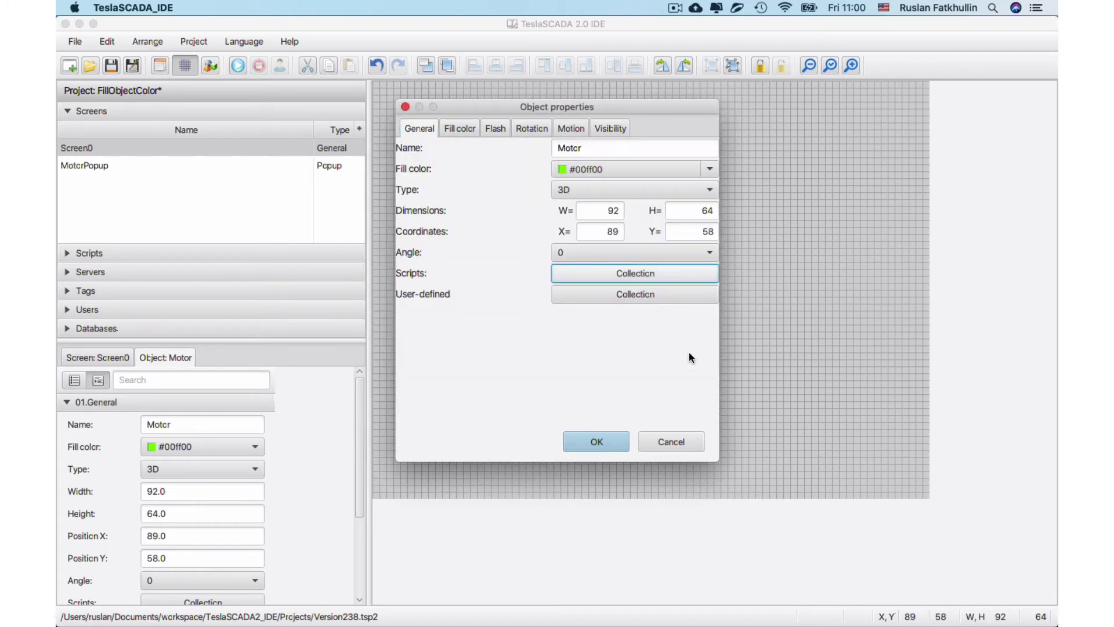
click(669, 443)
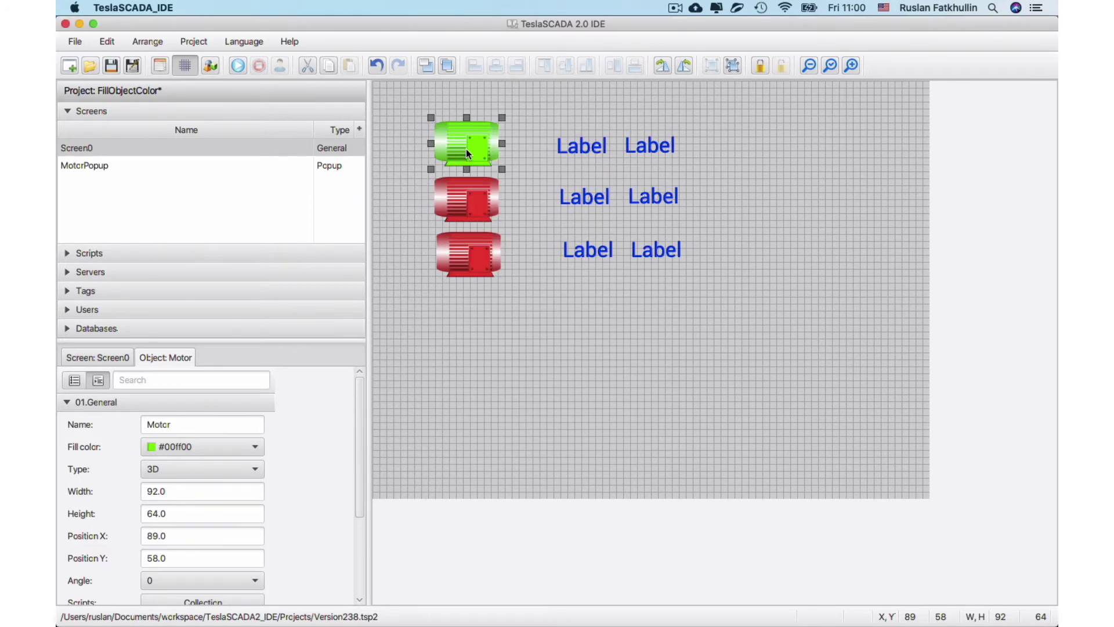
- Select the middle and bottom motors, then expand the Pump2 and Pump3 tag groups
click(472, 186)
scroll(151, 474, down, 2)
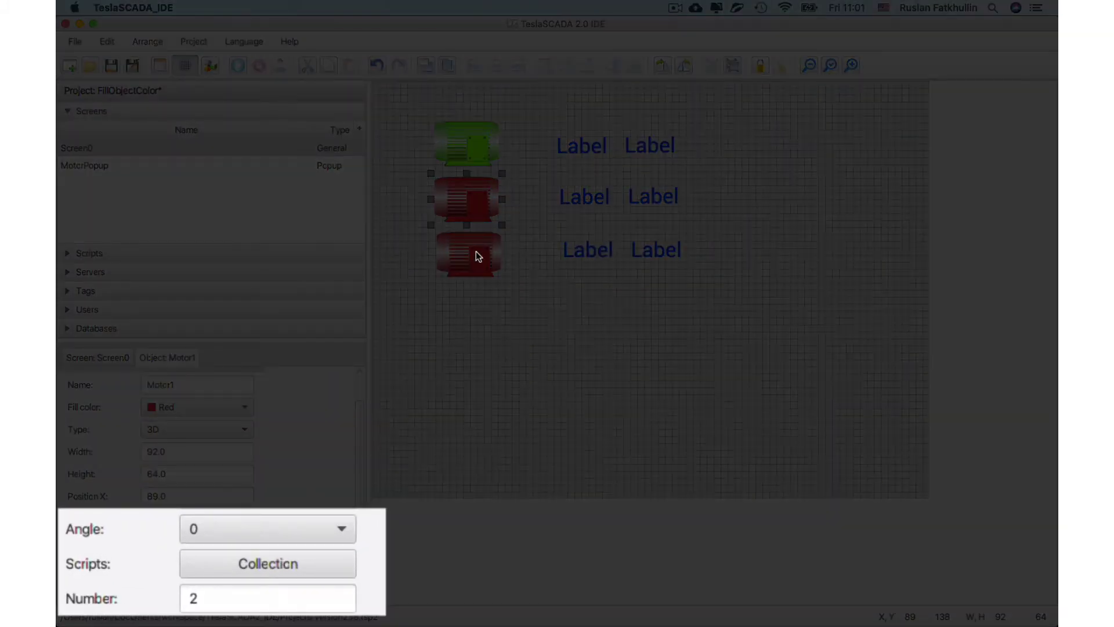
click(477, 255)
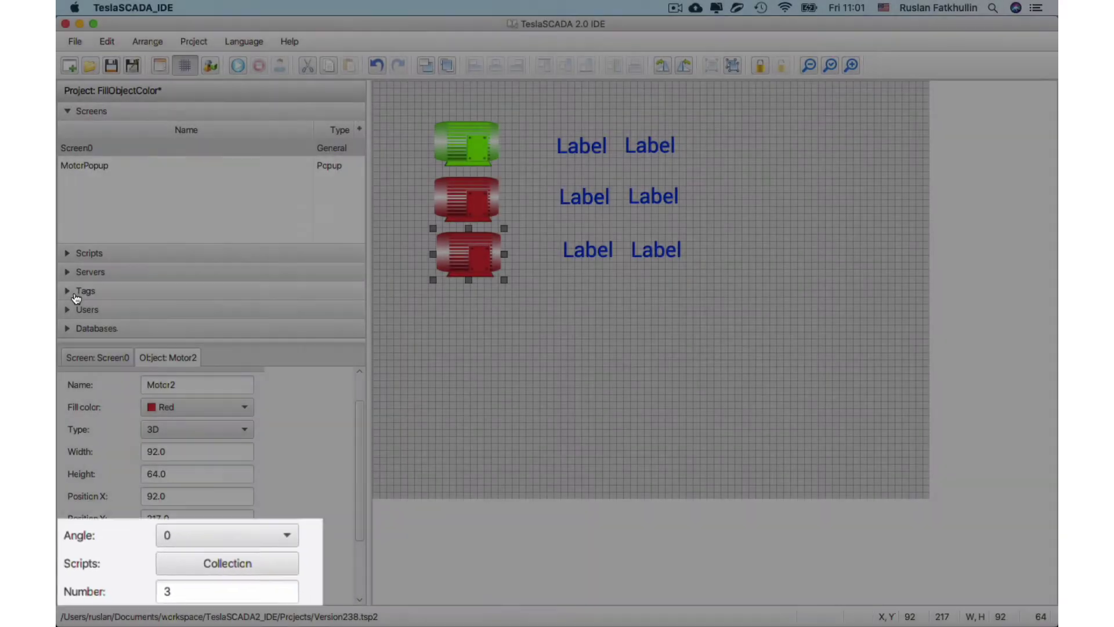
click(72, 291)
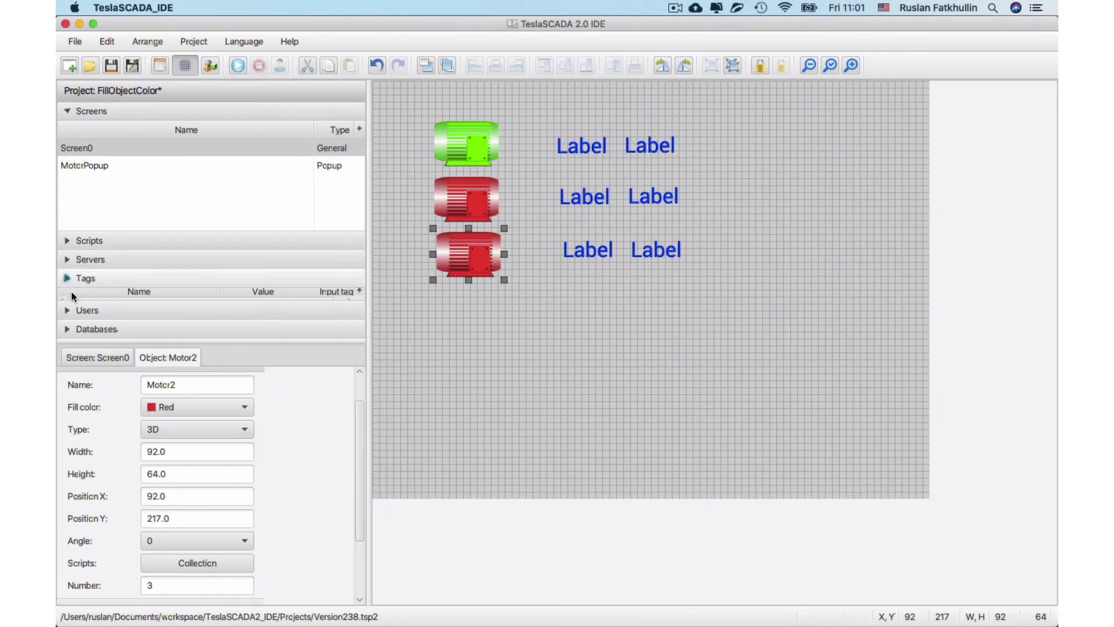
click(65, 256)
scroll(87, 256, down, 1)
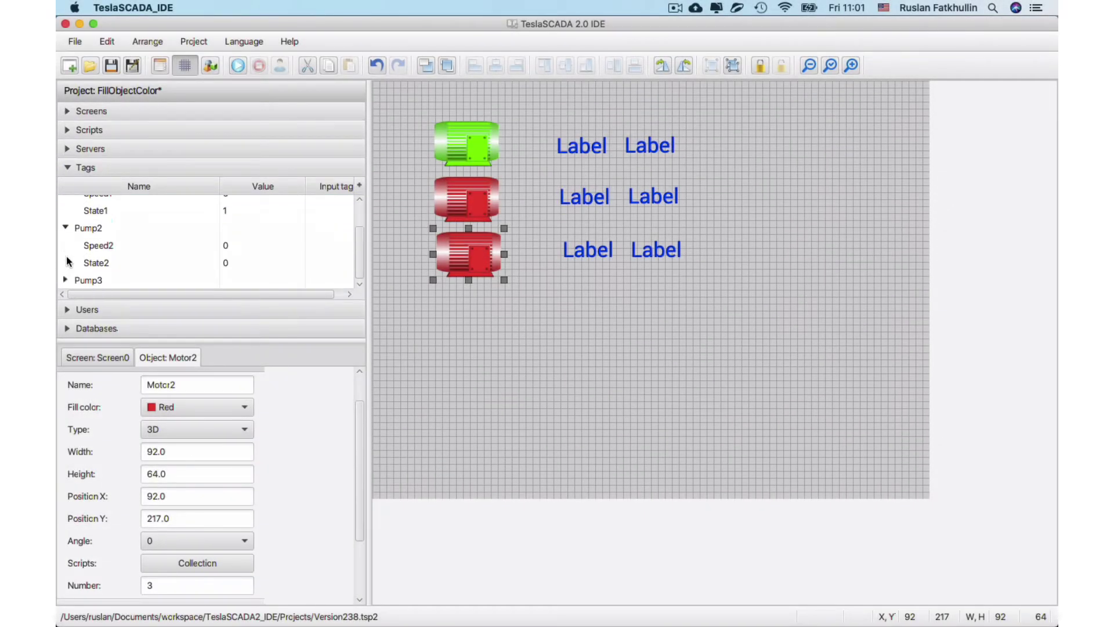
click(68, 280)
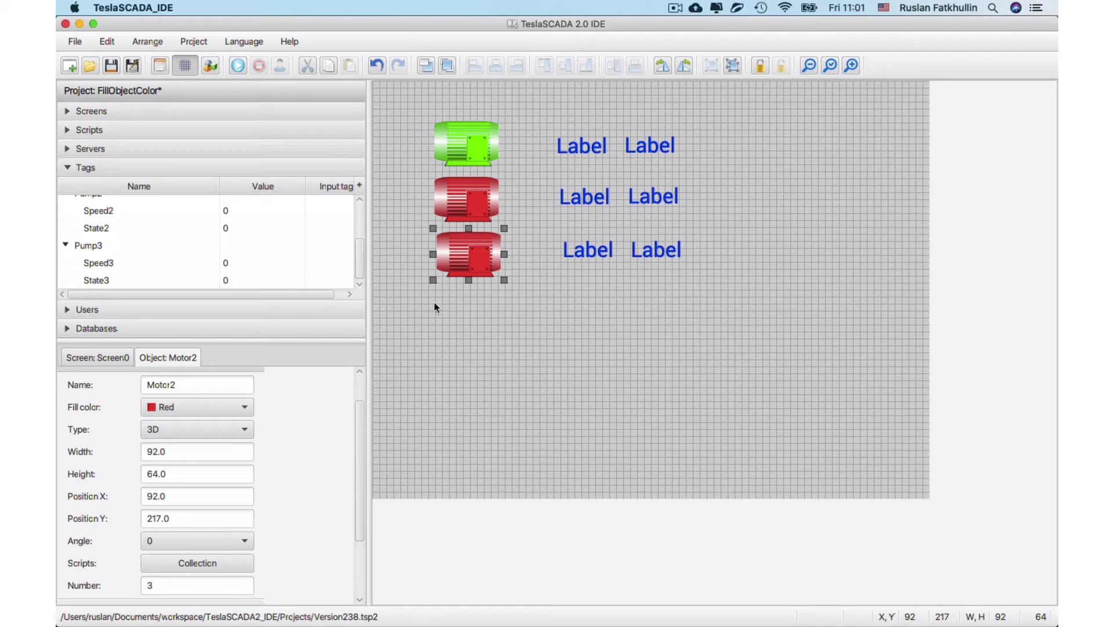
- Run the project and set Pump2's State2 to 1 and Speed2 to 600
click(239, 66)
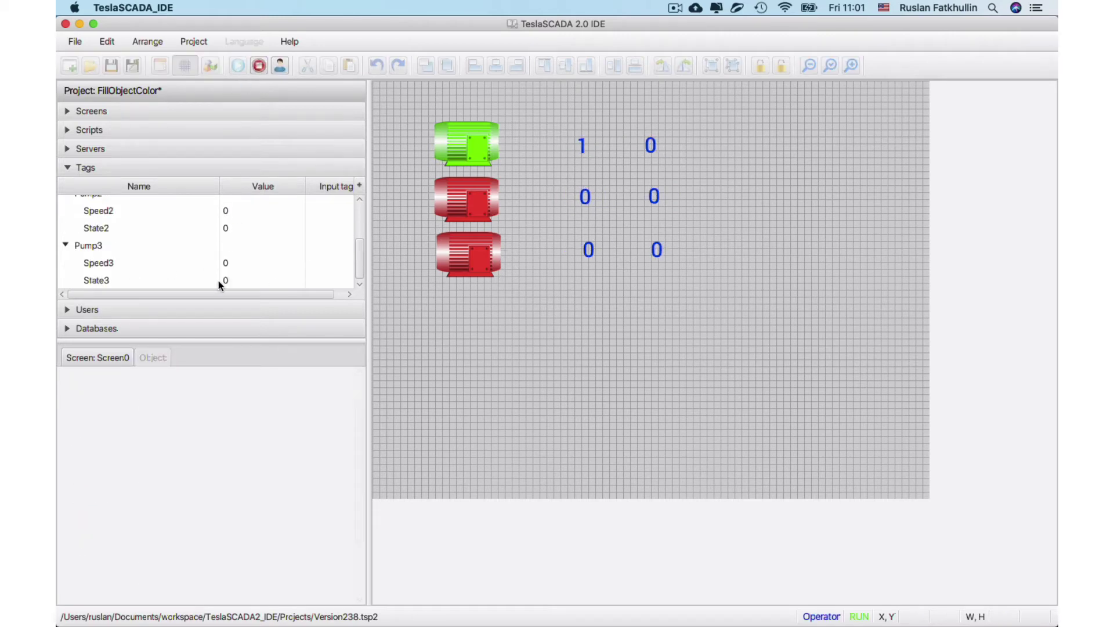
scroll(221, 282, up, 3)
scroll(221, 249, down, 2)
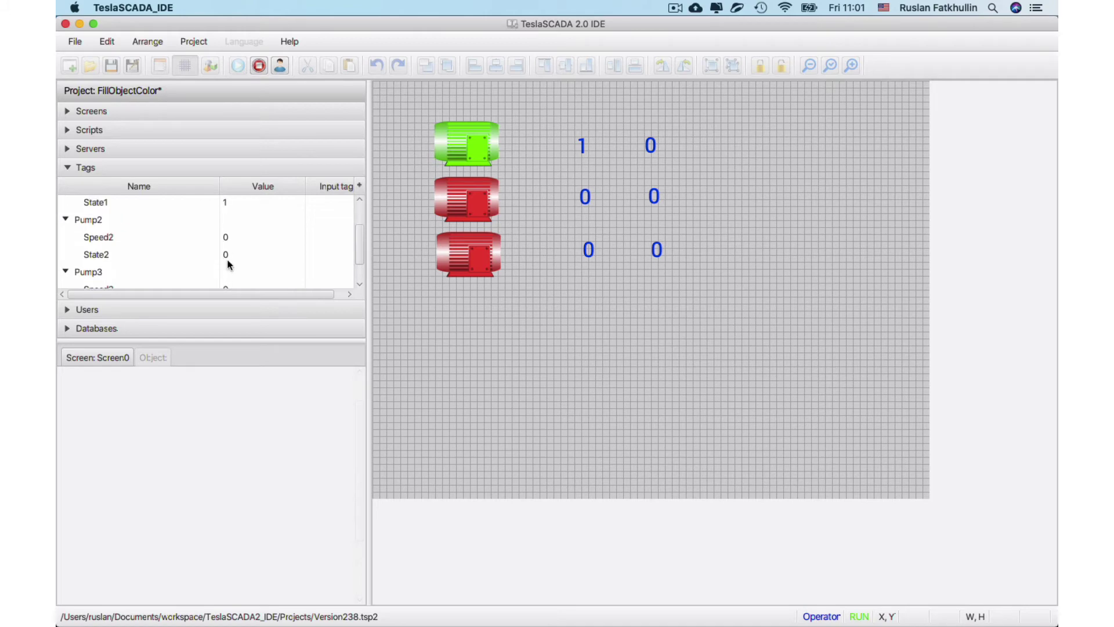
double_click(227, 254)
text(1)
click(635, 262)
double_click(235, 237)
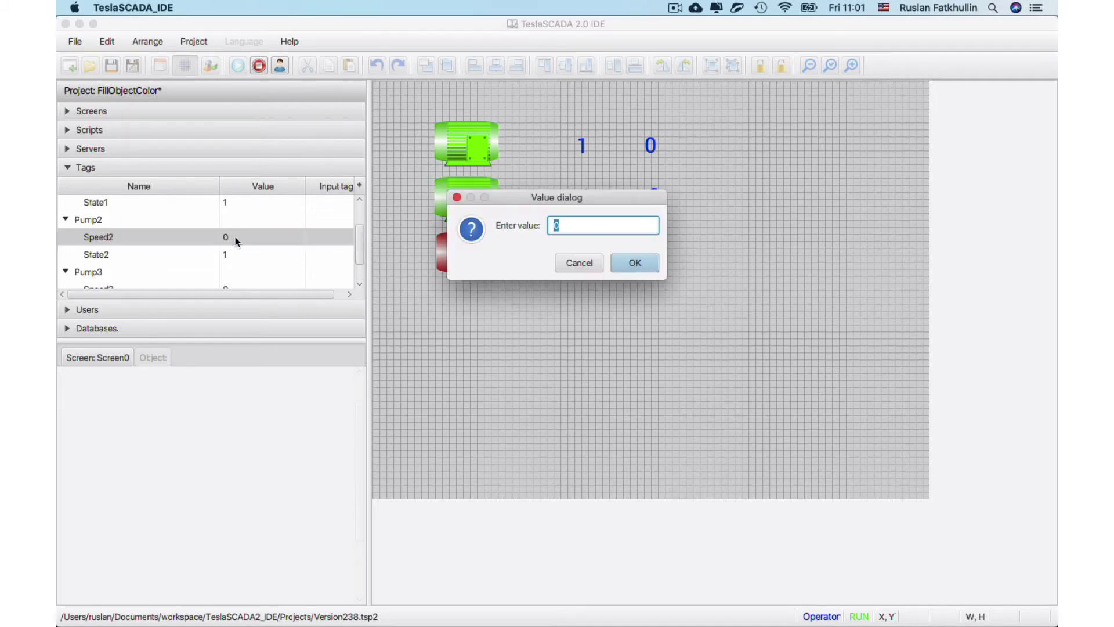
text(5)
key(BackSpace)
text(600)
click(632, 262)
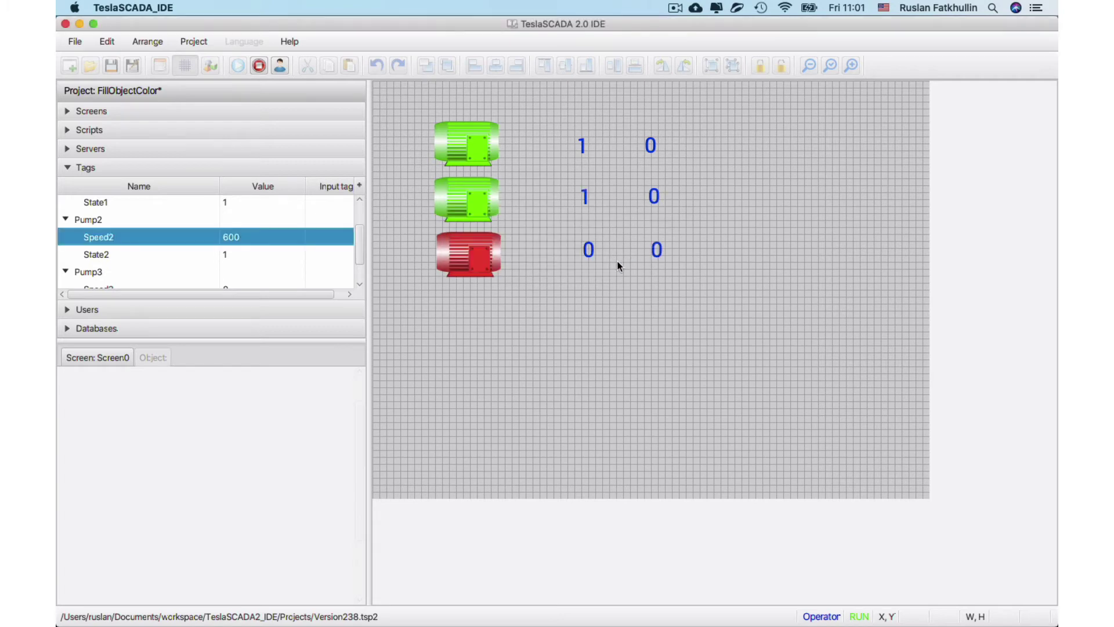
click(259, 66)
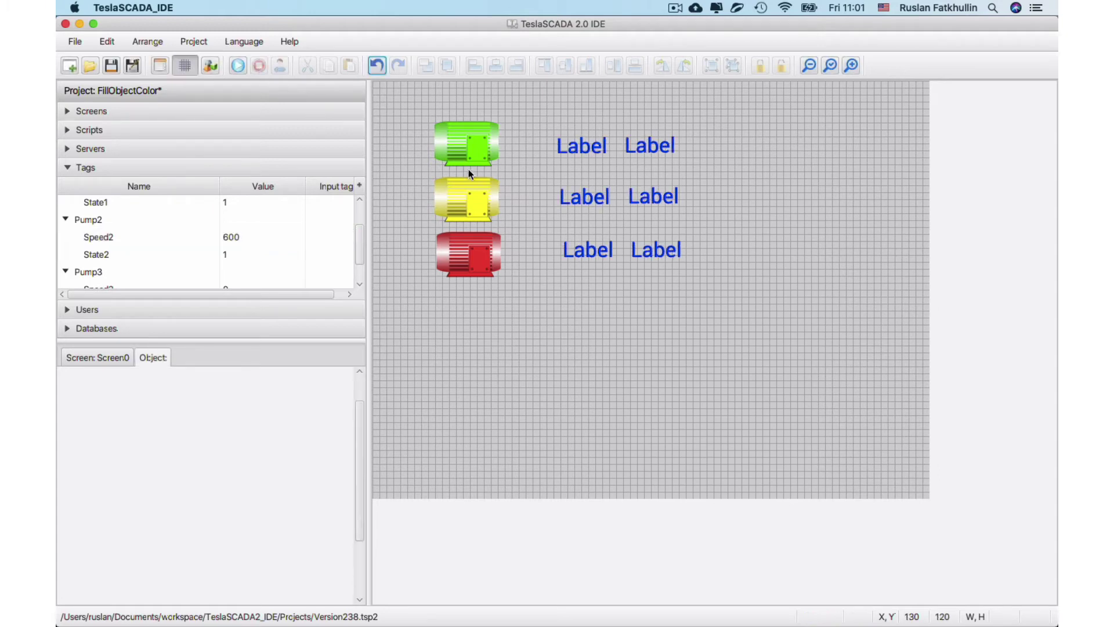
click(65, 130)
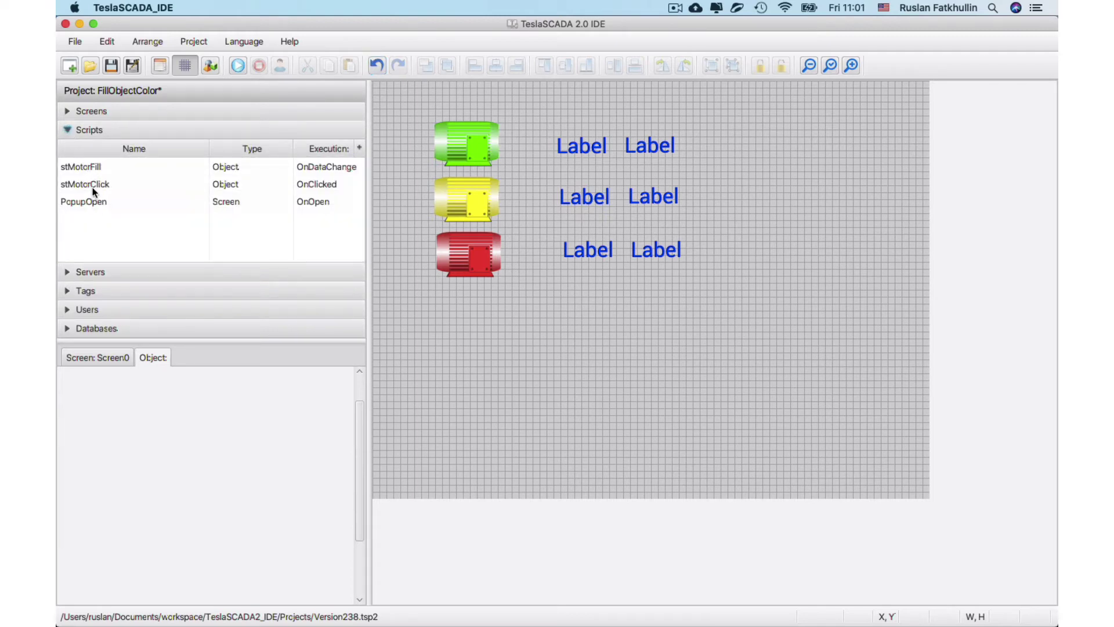
double_click(92, 185)
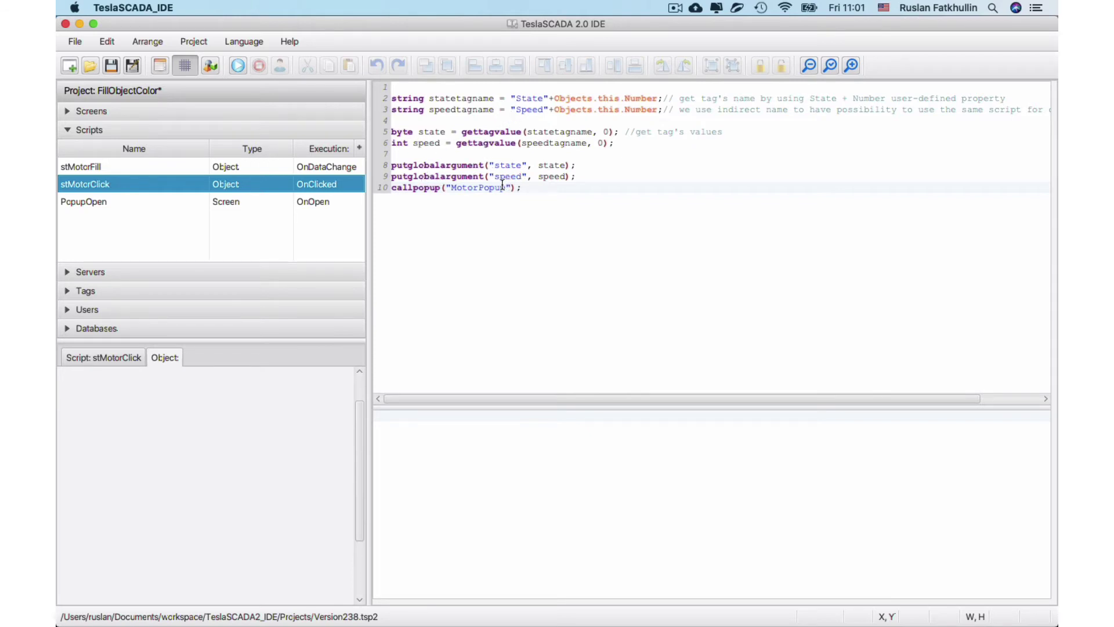
click(200, 204)
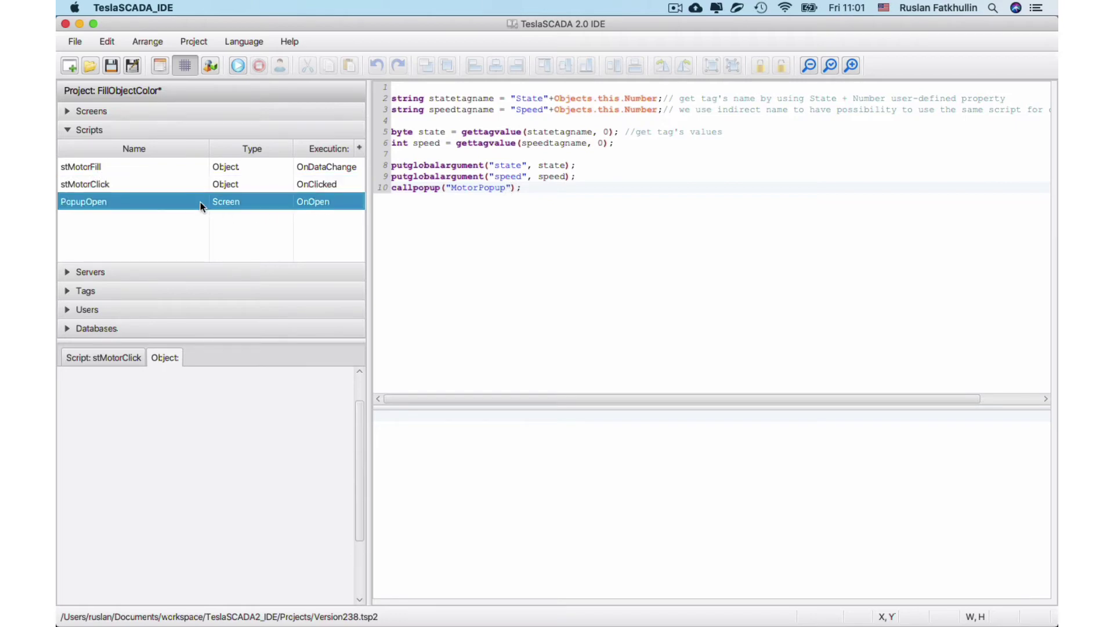
double_click(206, 201)
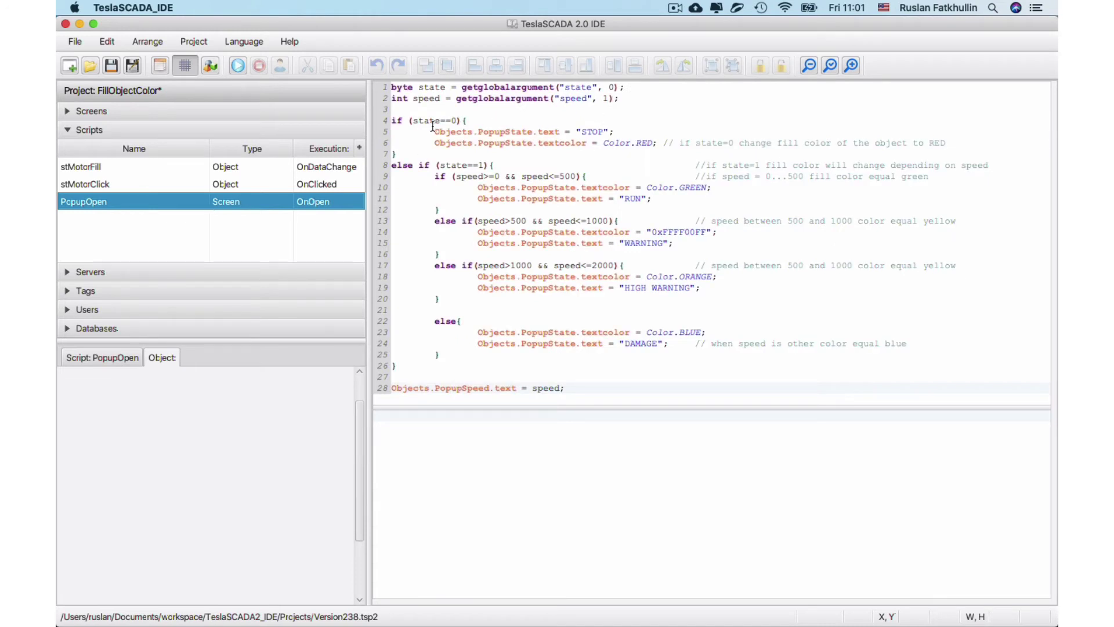
click(83, 113)
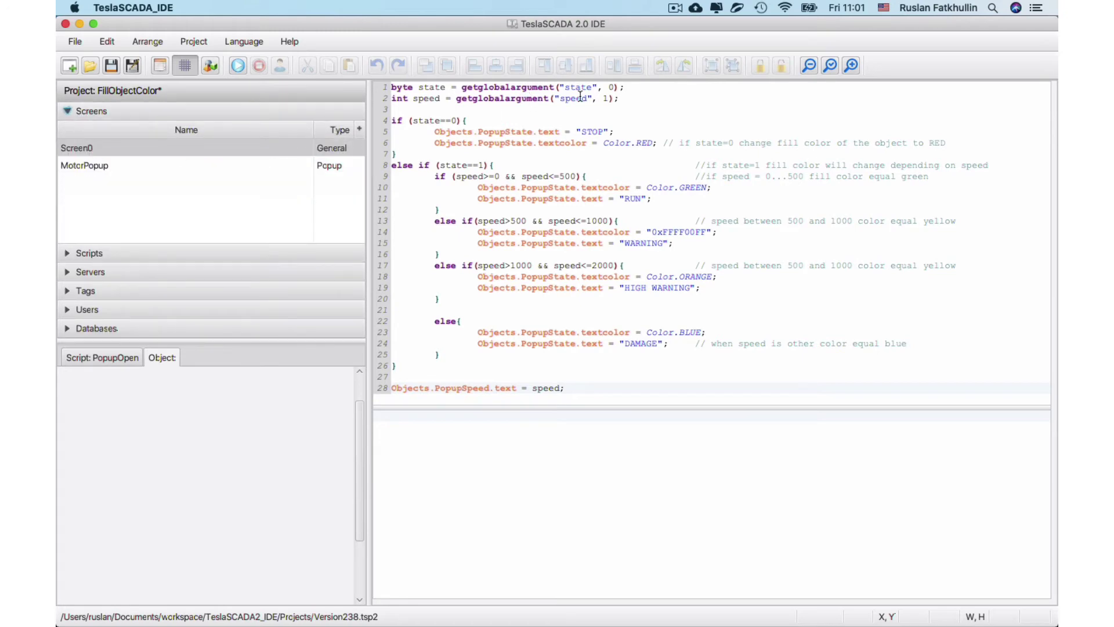
double_click(79, 168)
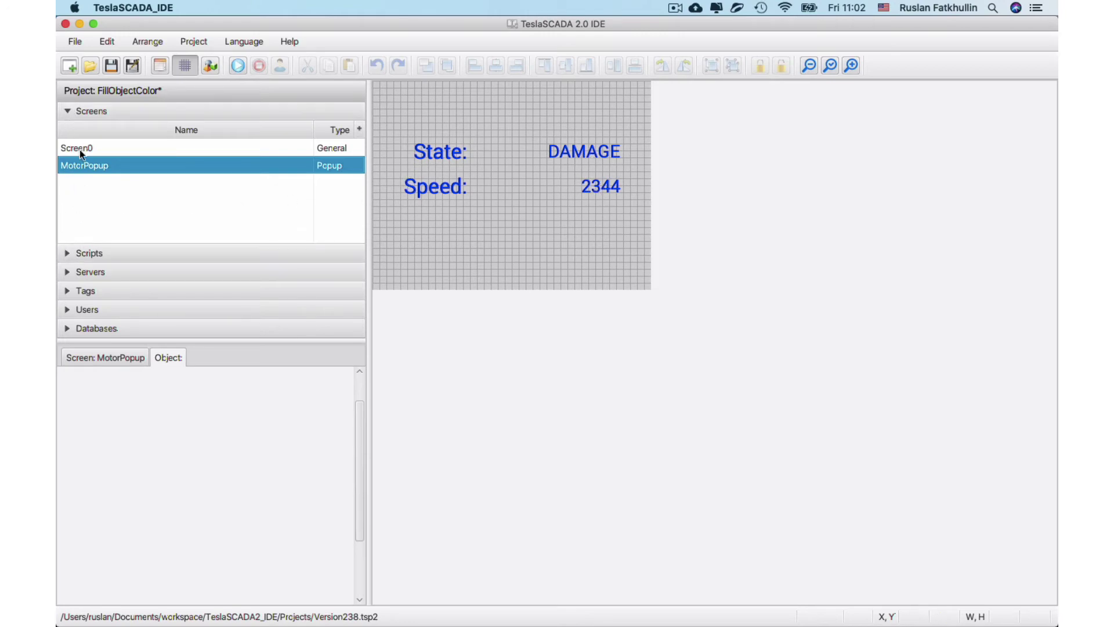
click(71, 149)
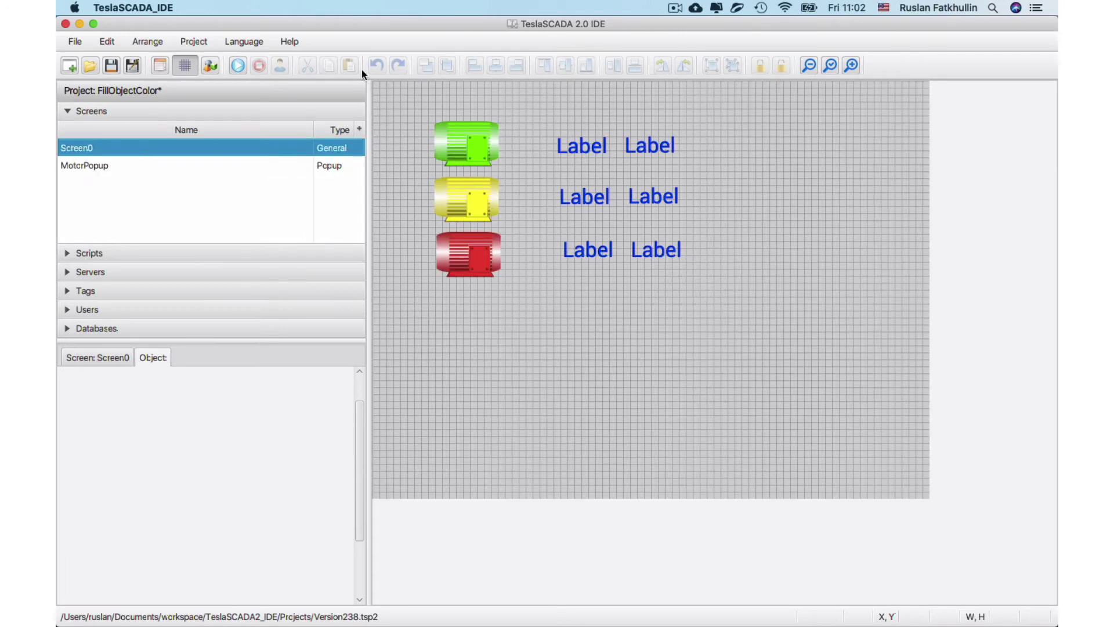
- Run the project and open and close the MotorPopup for the green and yellow motors
click(242, 64)
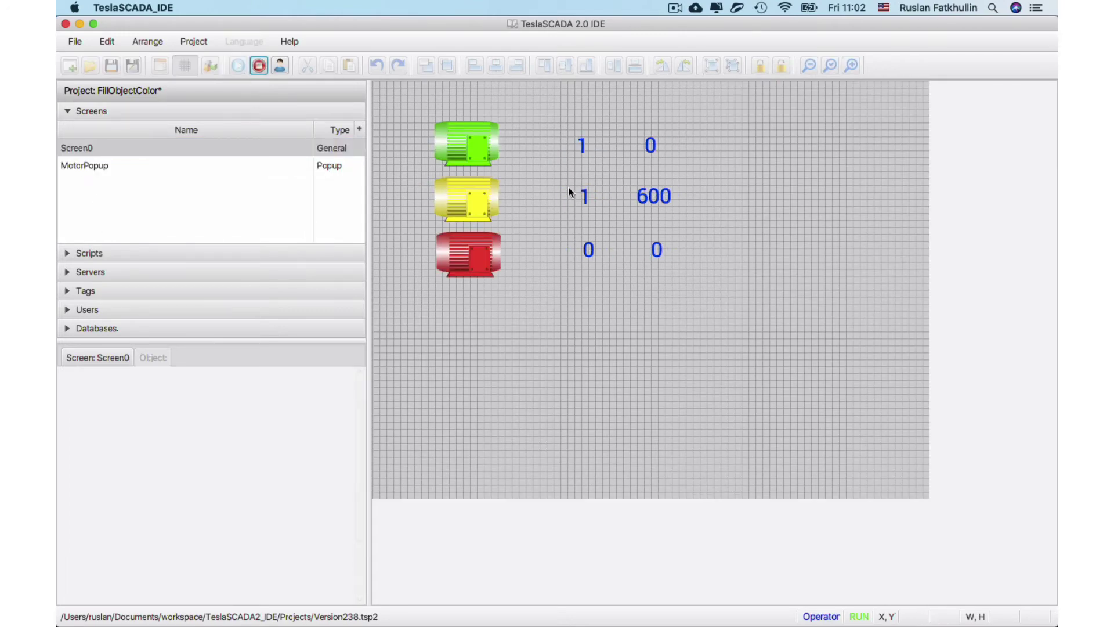
click(492, 137)
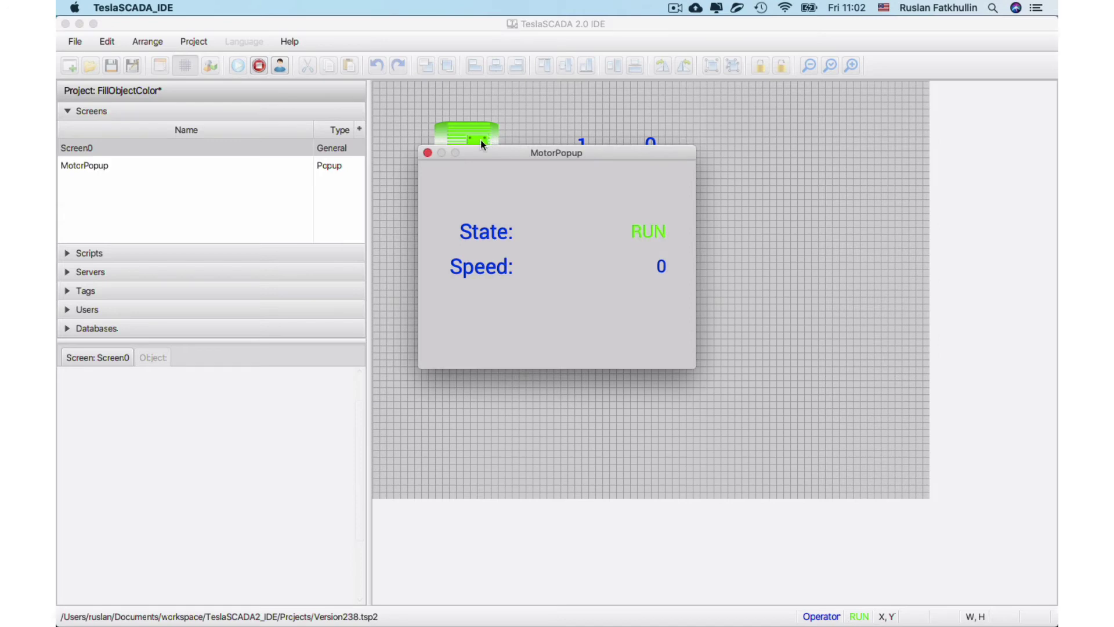
click(427, 153)
click(467, 198)
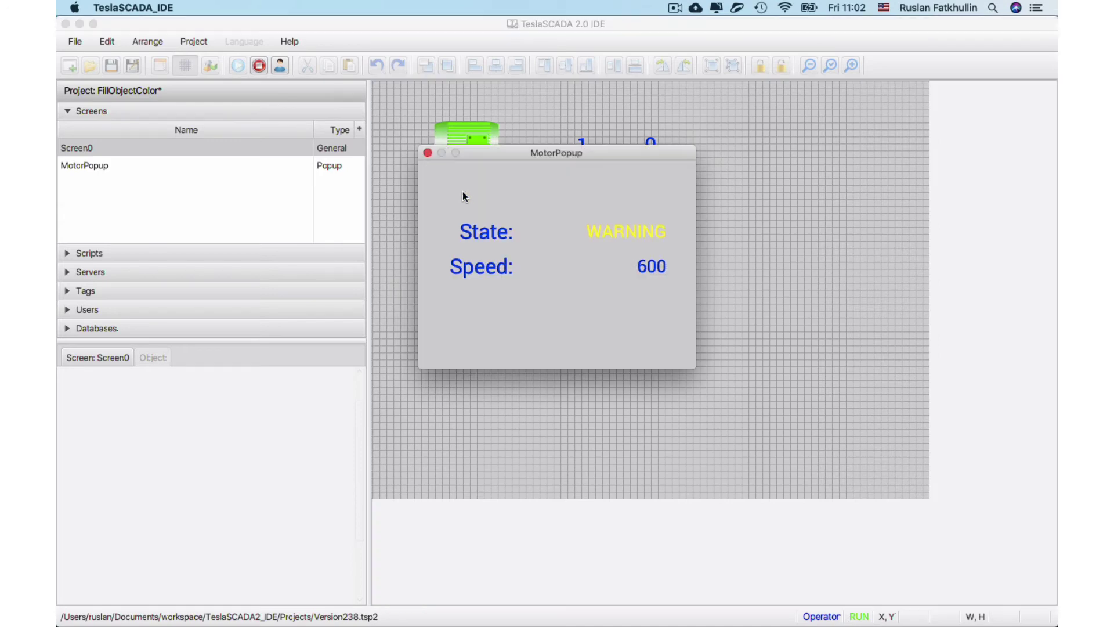
click(427, 154)
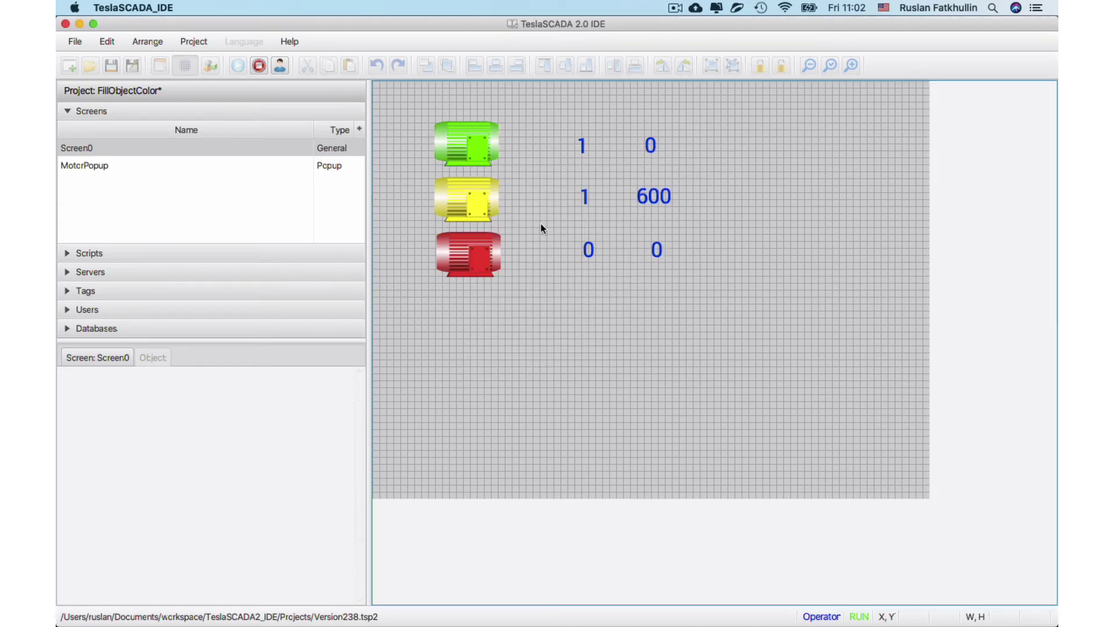
- Set the third motor to state 1 and speed 1500, then check its orange popup
click(595, 240)
text(1)
click(609, 259)
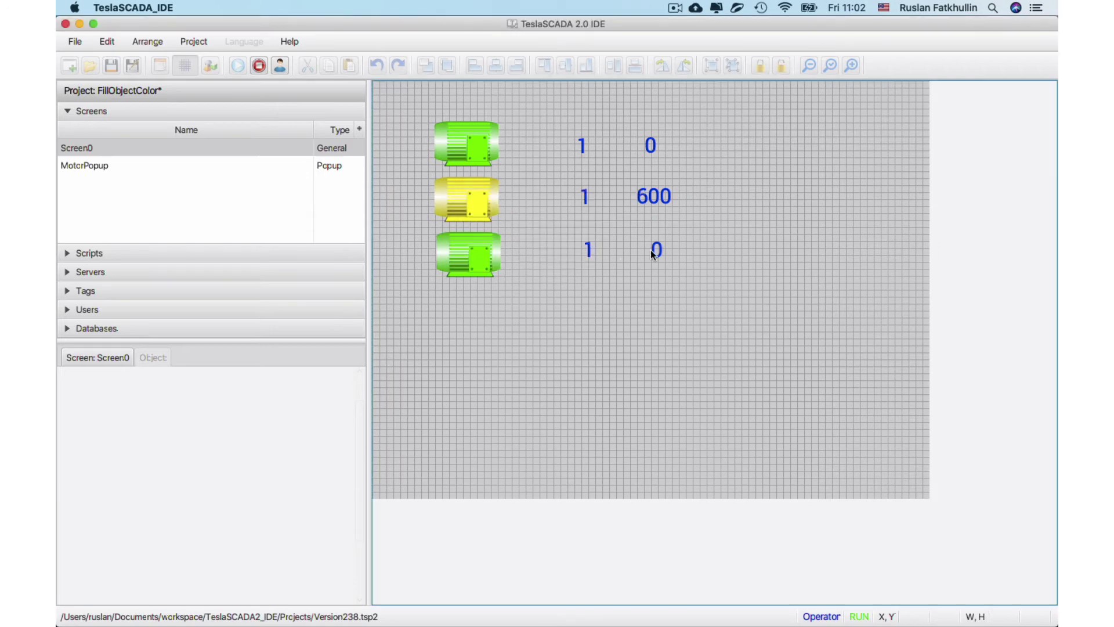
click(656, 251)
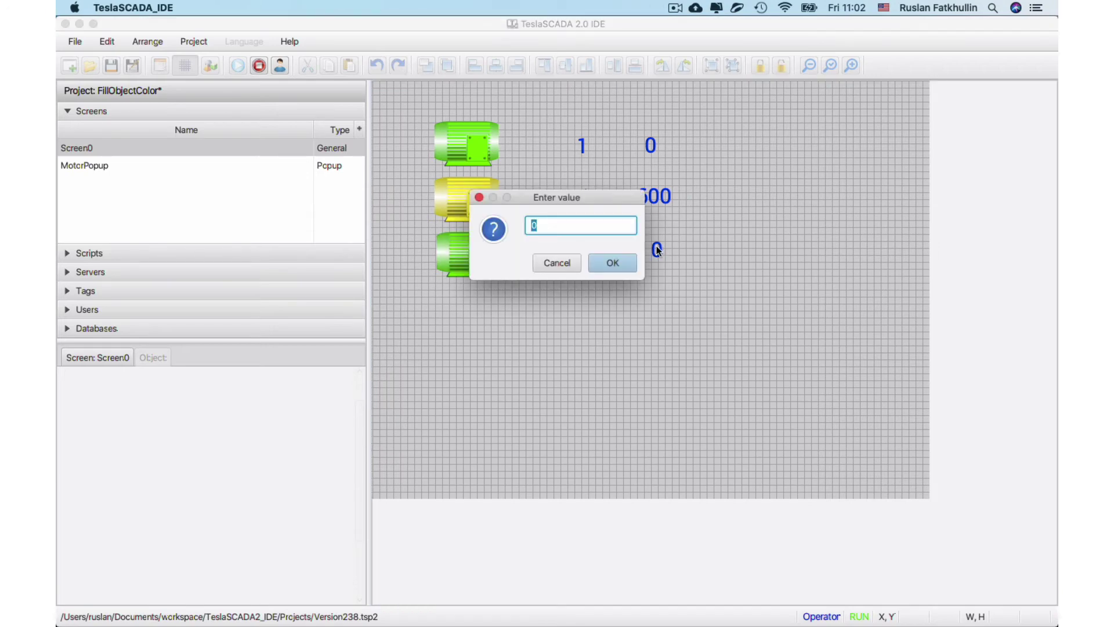
text(1500)
click(592, 264)
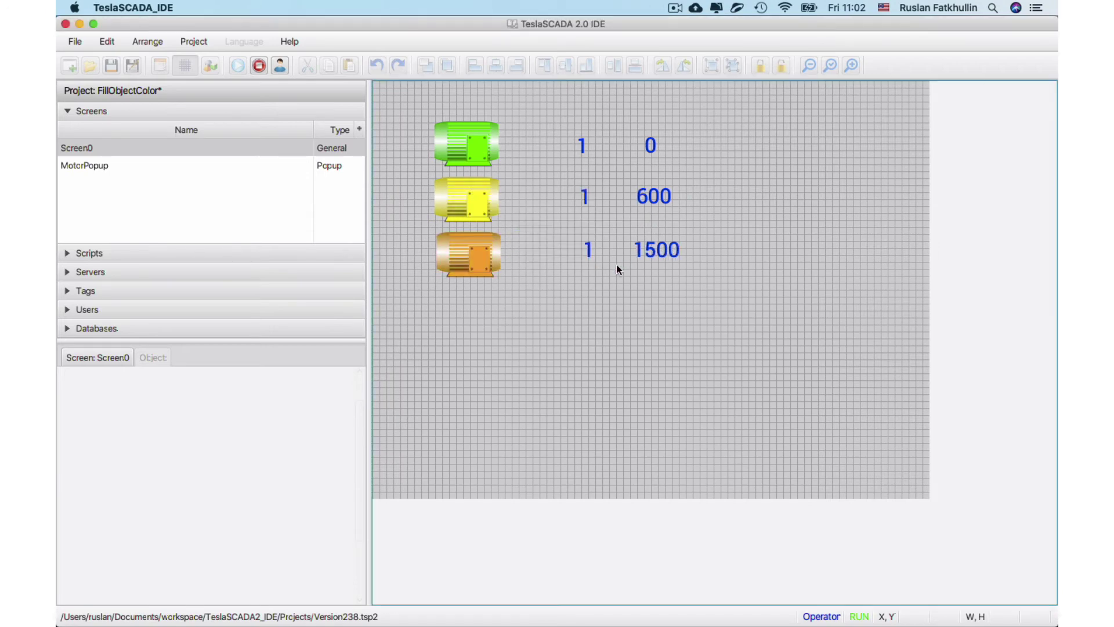
click(468, 257)
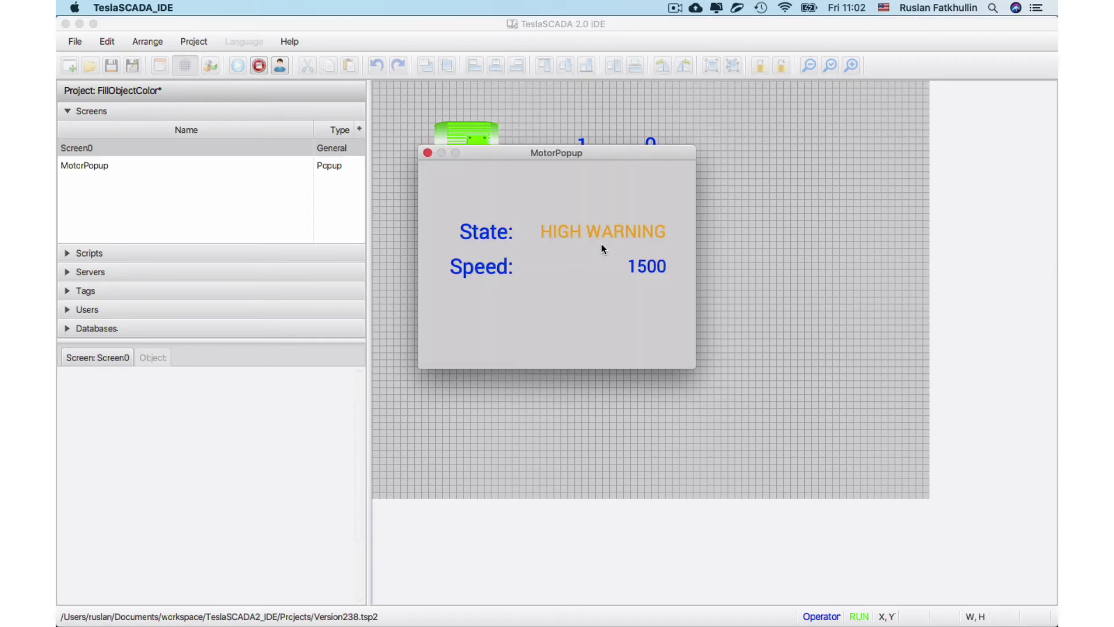
click(428, 153)
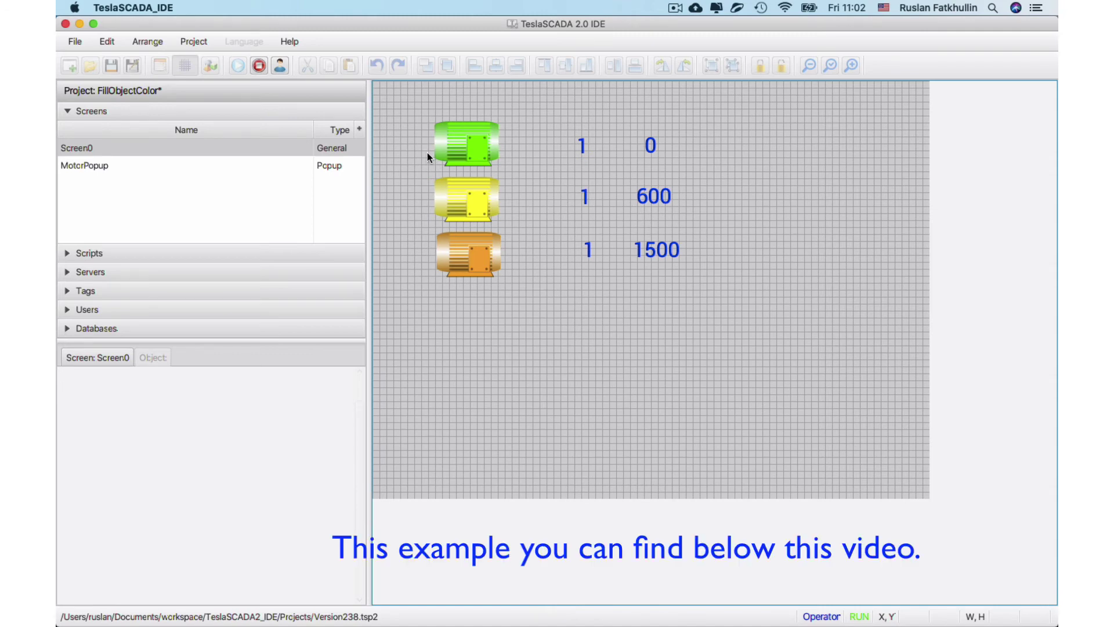
- Stop the project and create an empty user-defined library named 1 in Add graphical object
click(259, 67)
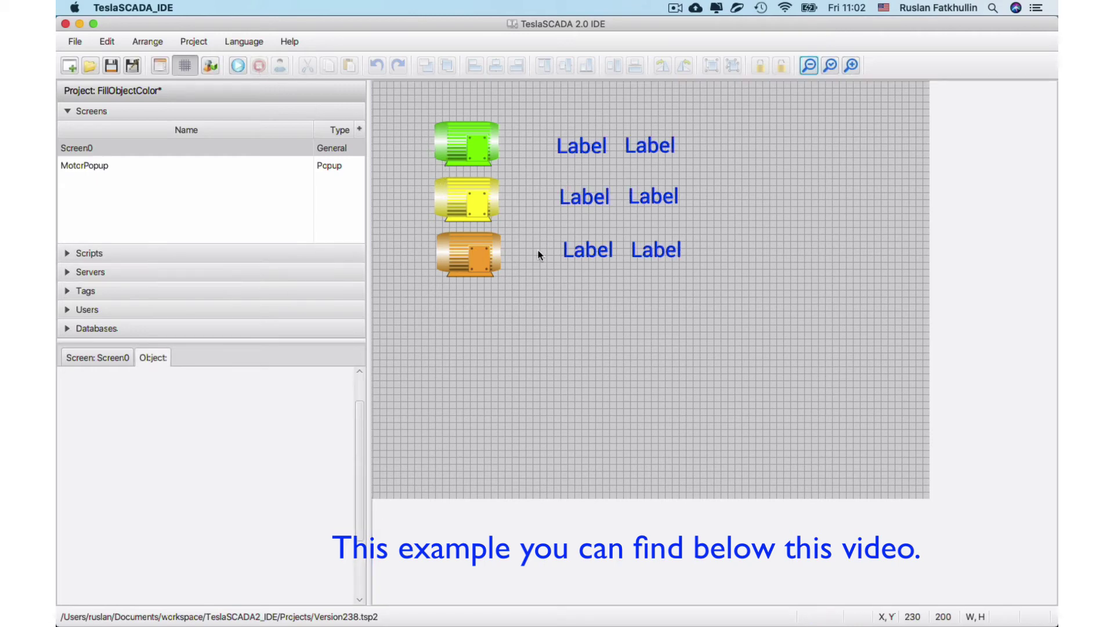
right_click(539, 275)
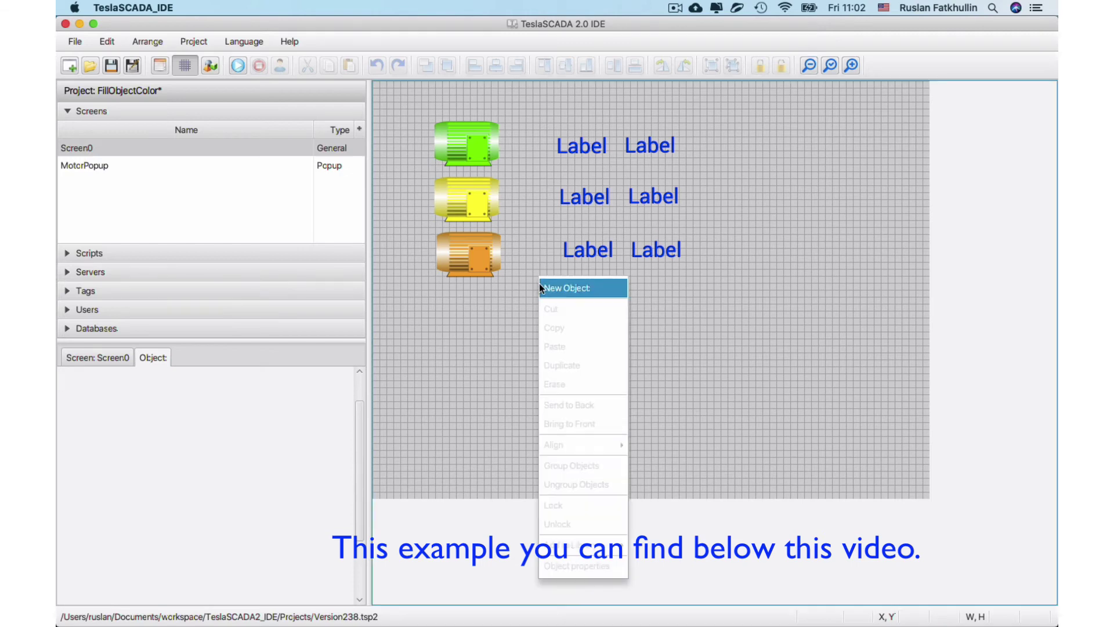
click(547, 288)
scroll(422, 325, down, 5)
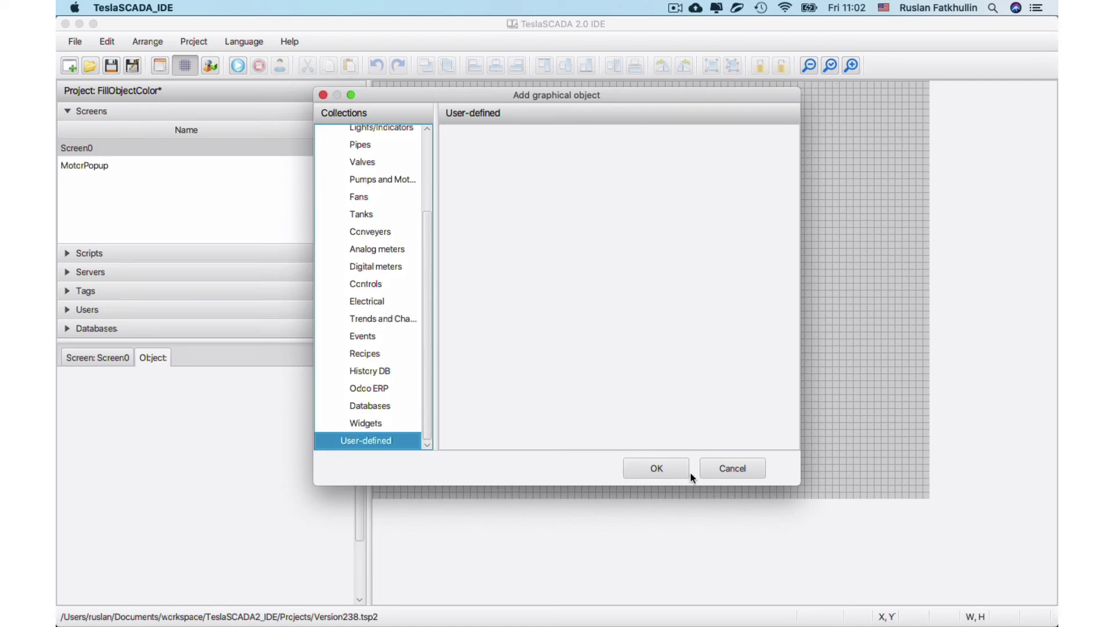
right_click(374, 440)
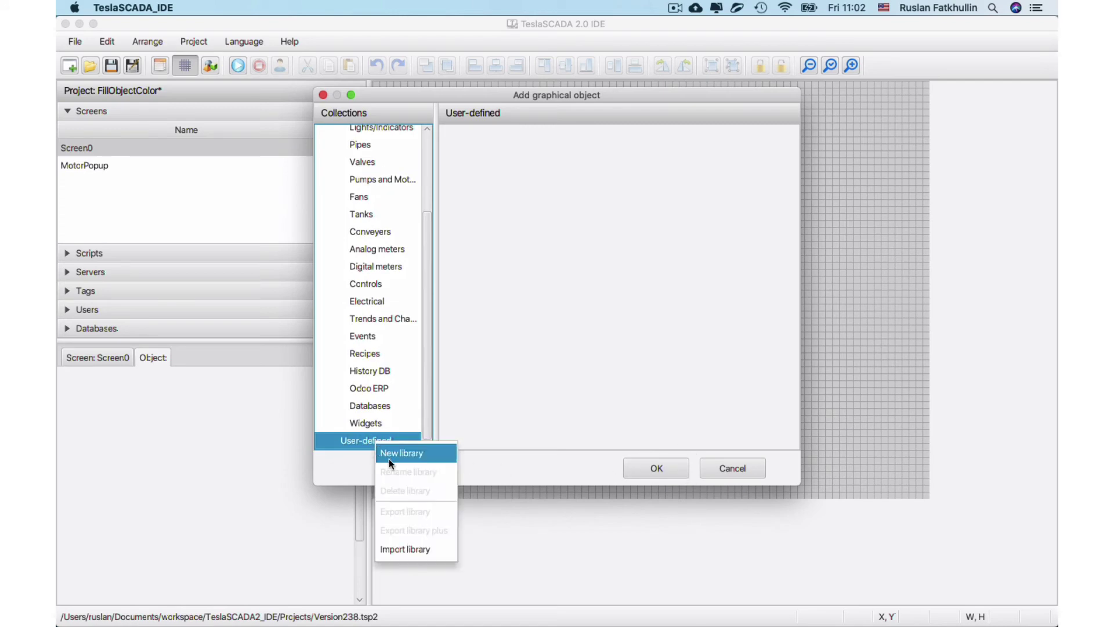
click(389, 456)
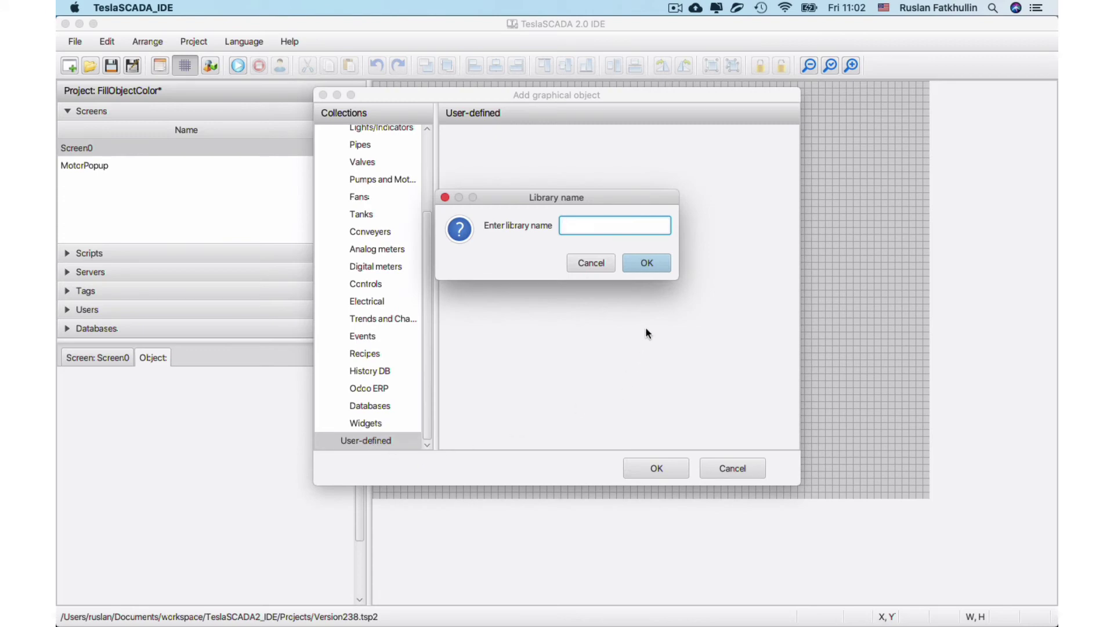
text(1)
click(640, 259)
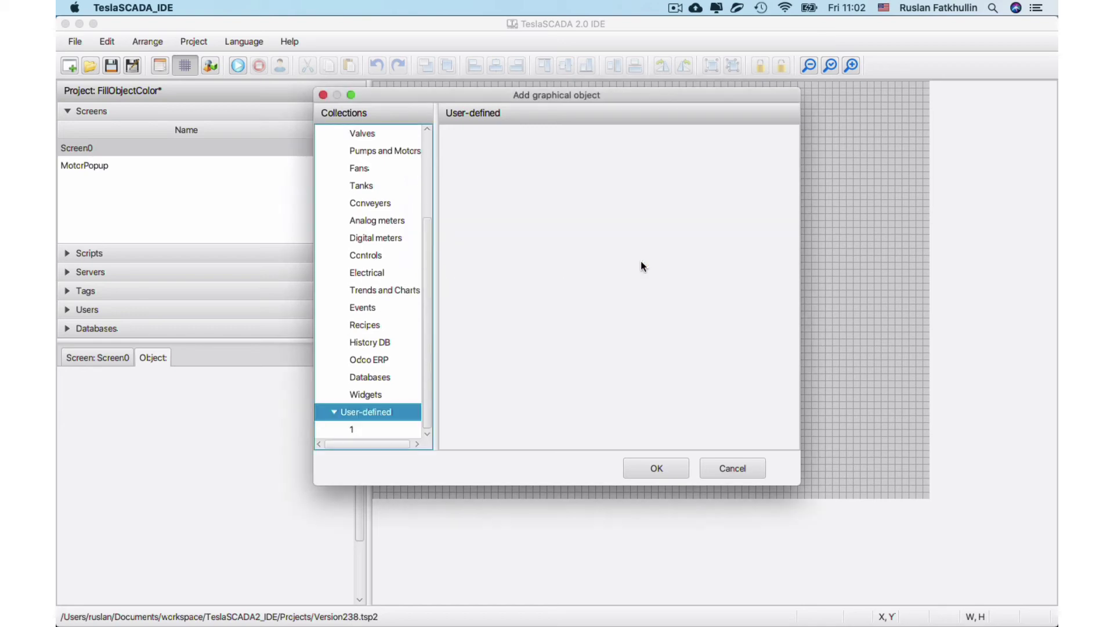
click(386, 428)
- Add the green motor to user library 1
click(650, 470)
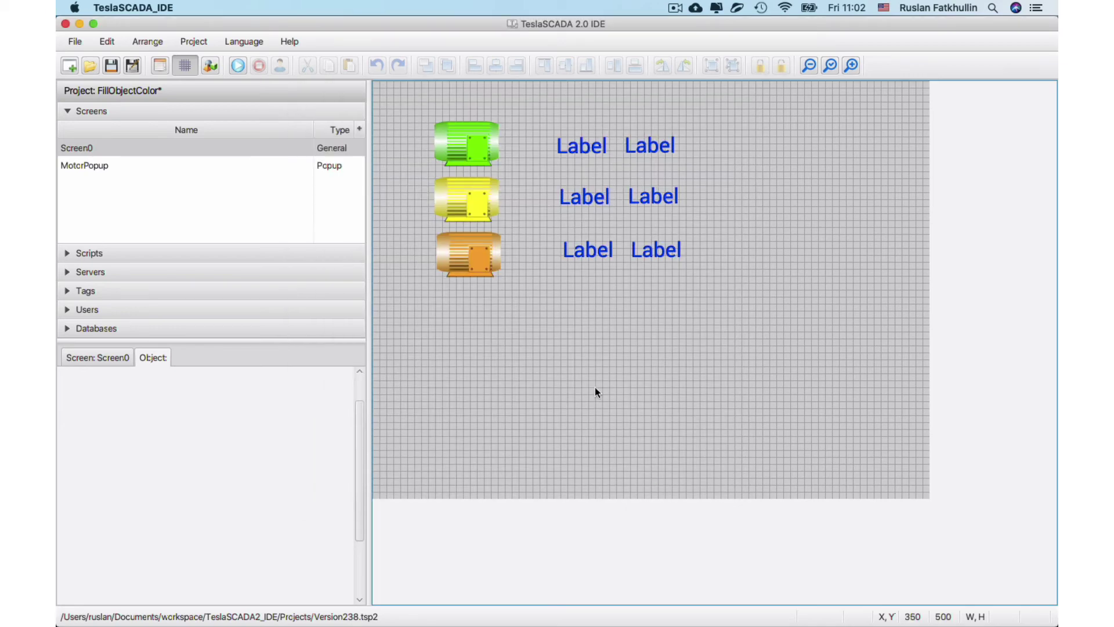
right_click(457, 132)
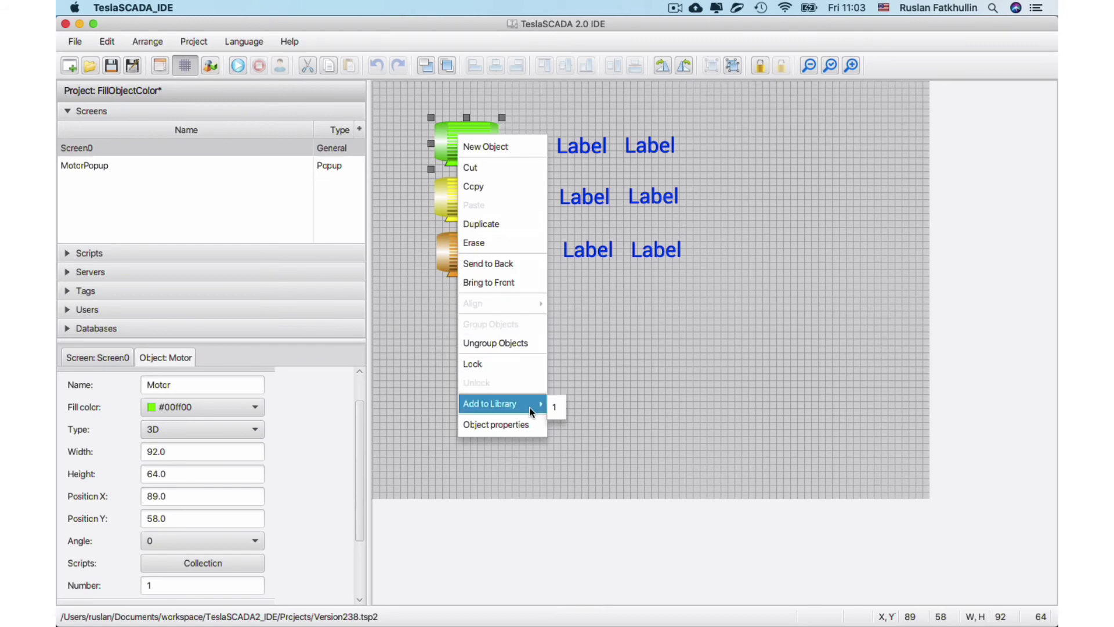
click(548, 406)
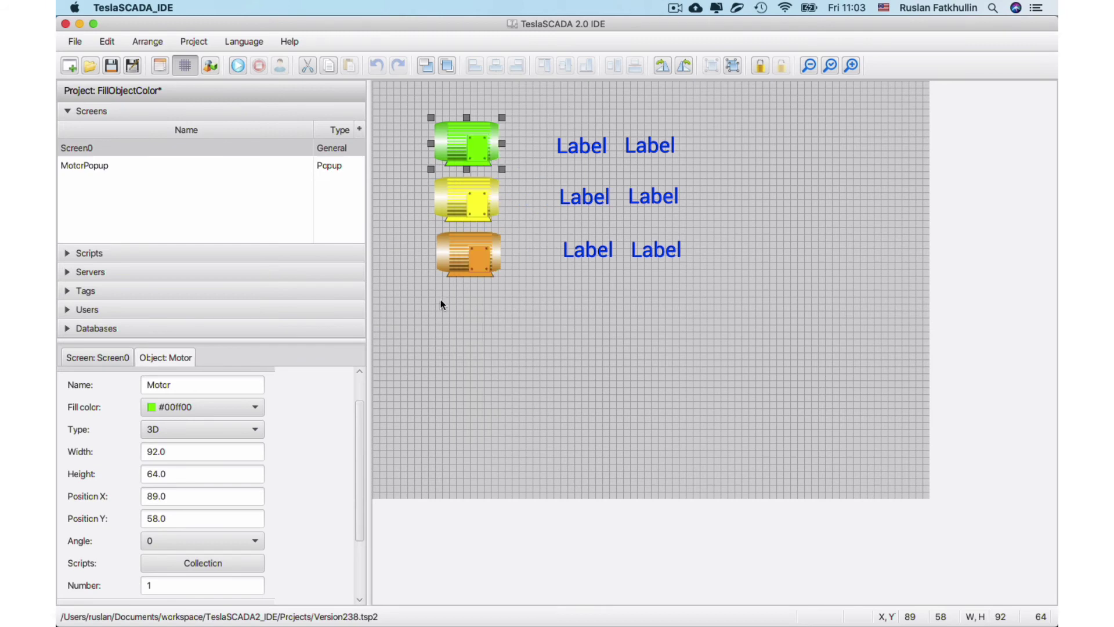
- Export library 1 with its extras as 1.tsp2lib in Projects, replacing the existing file
right_click(547, 227)
click(559, 242)
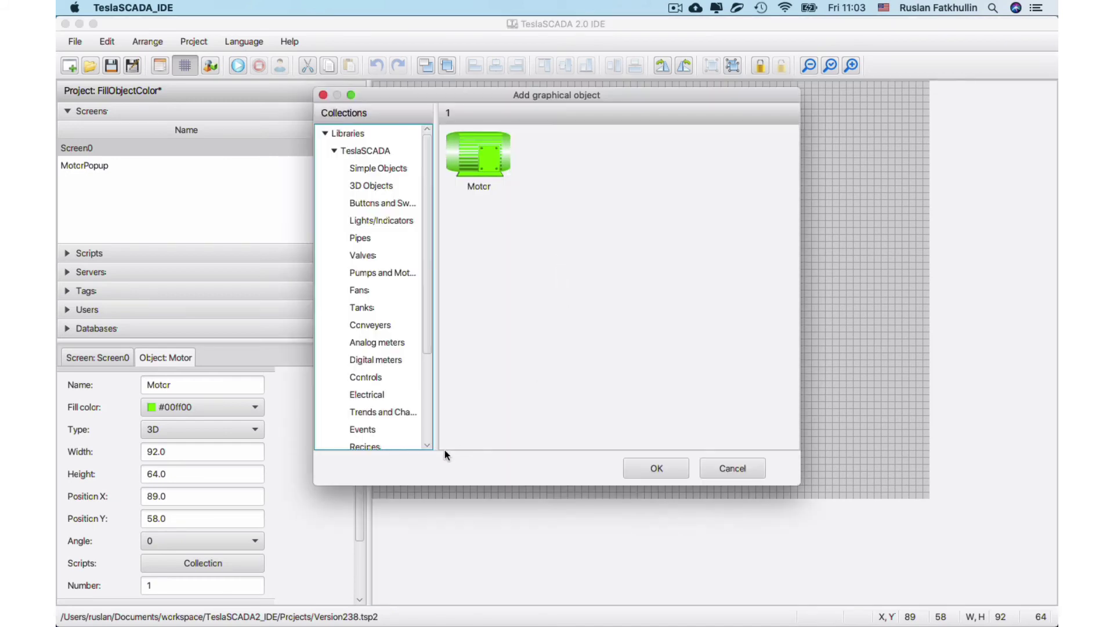
drag(421, 318, 437, 480)
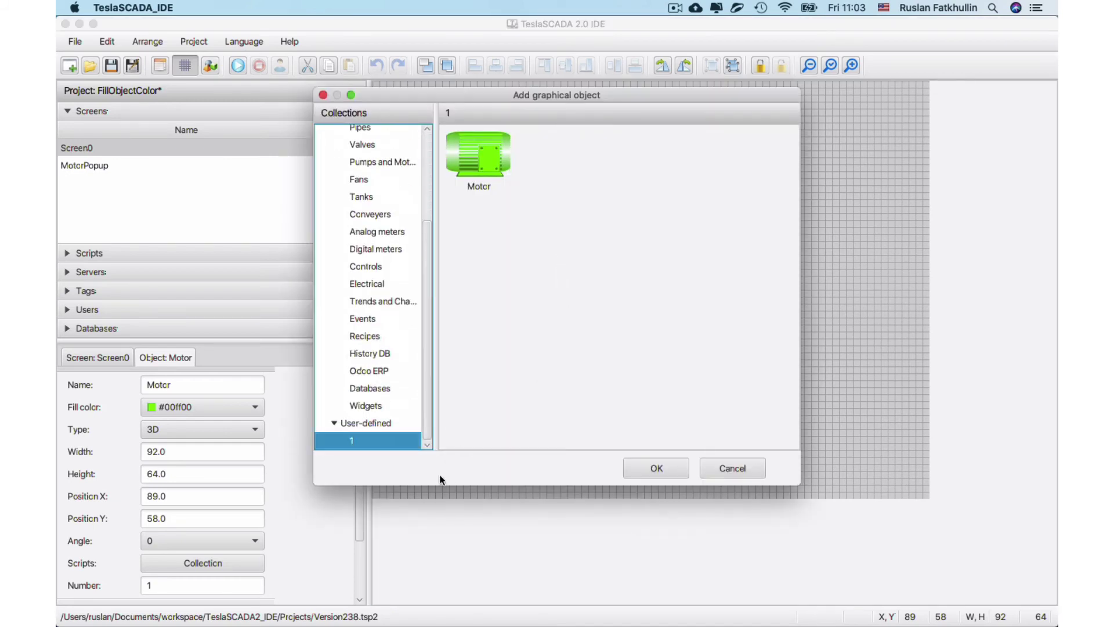
right_click(360, 439)
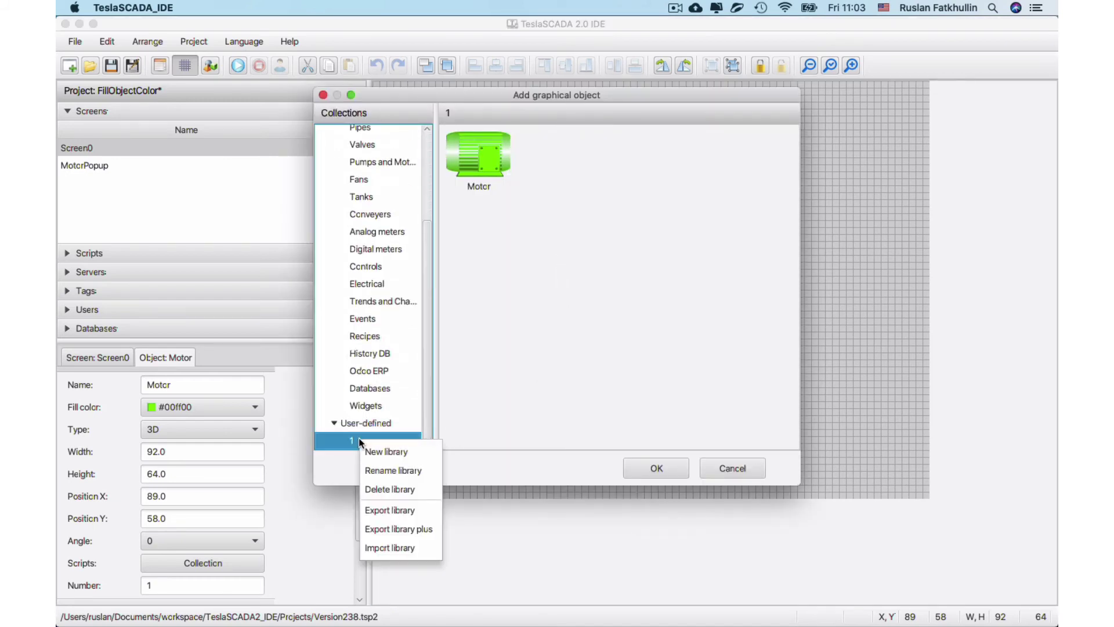
click(411, 530)
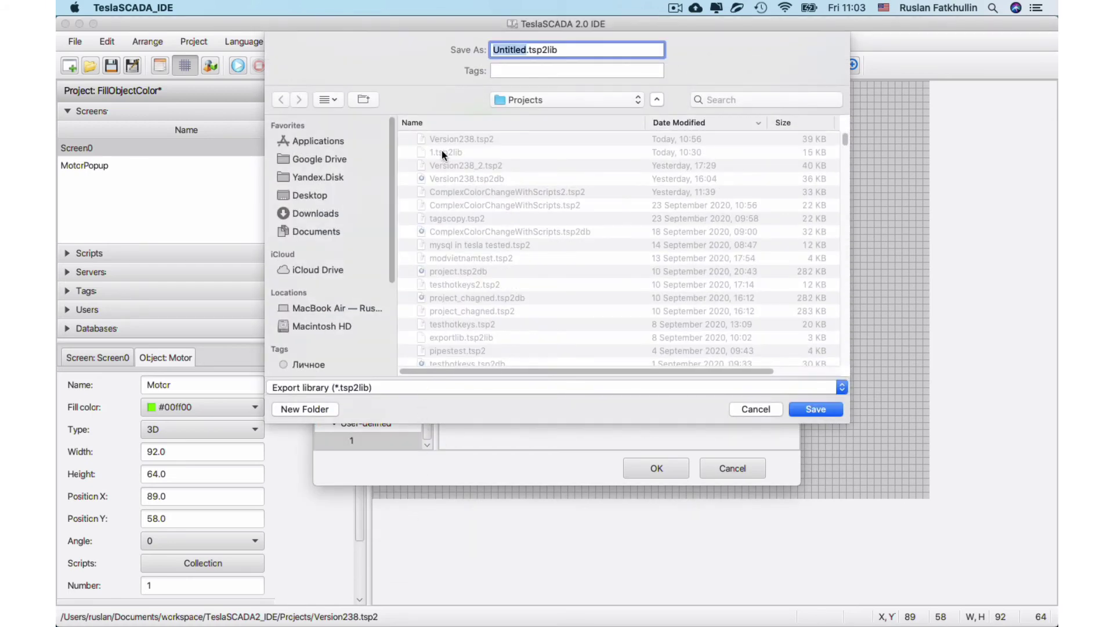
click(442, 151)
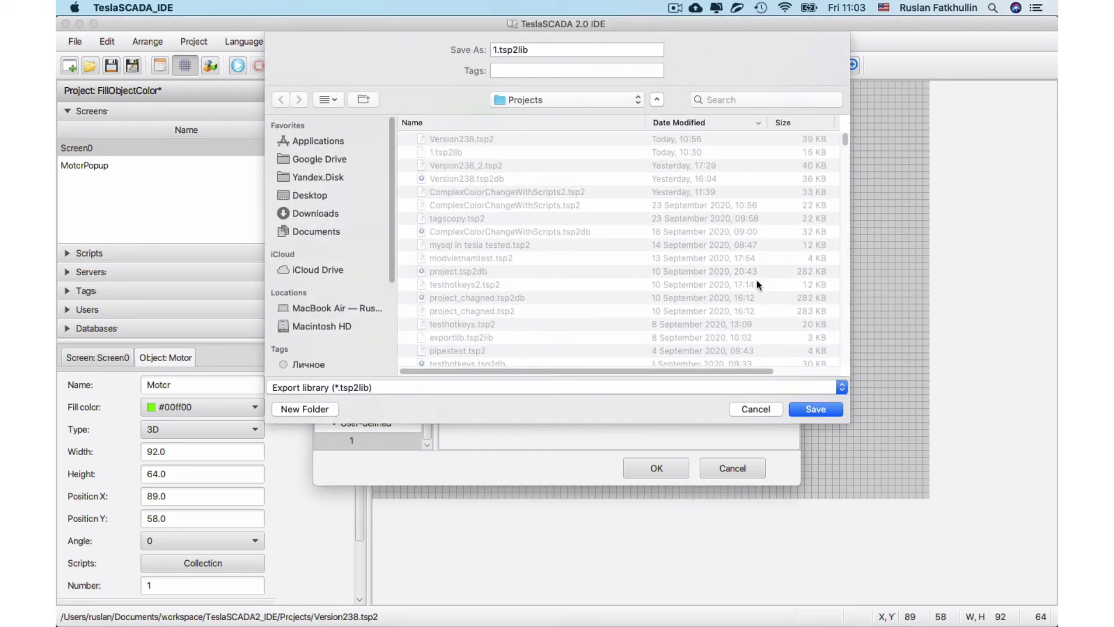
click(814, 409)
click(646, 115)
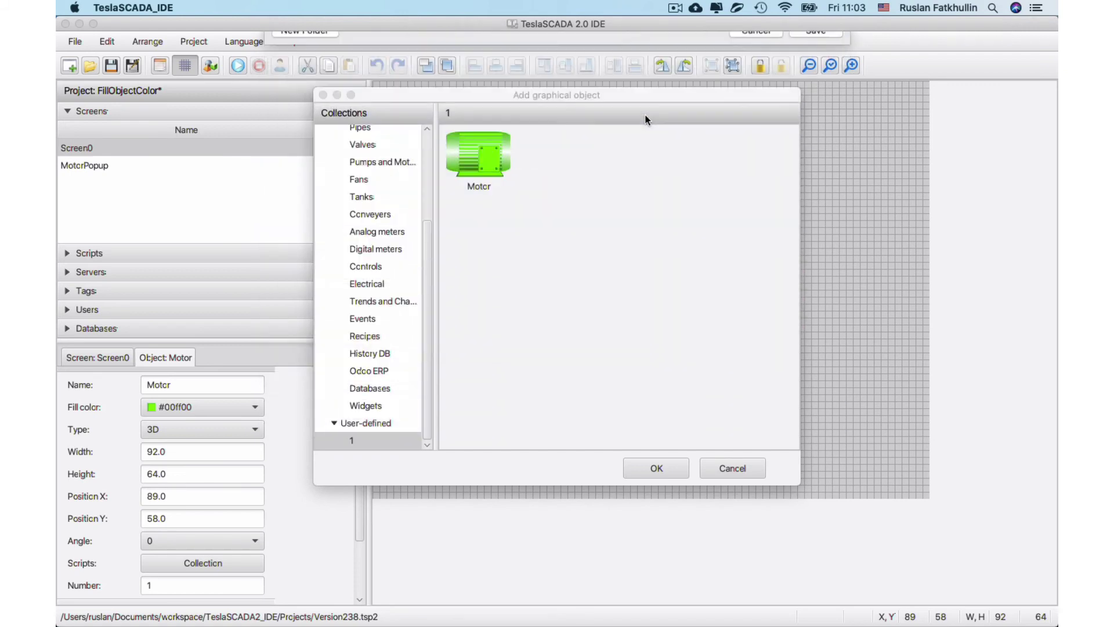
- Cancel the object dialog, open MotorPopup, and browse the stMotorFill and stMotorClick scripts
click(725, 472)
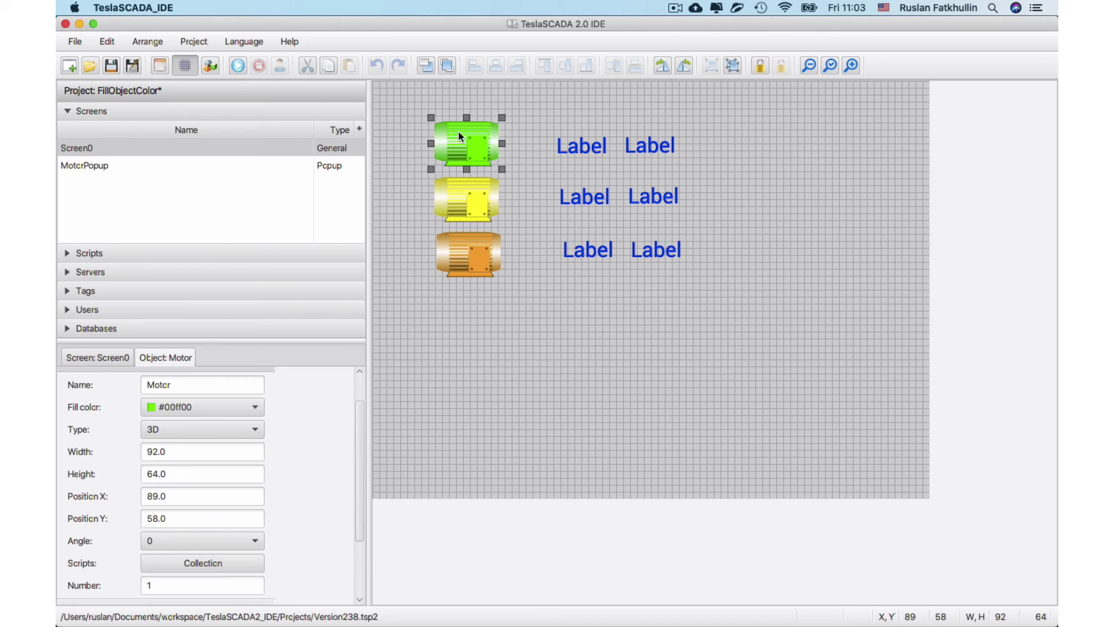
click(89, 166)
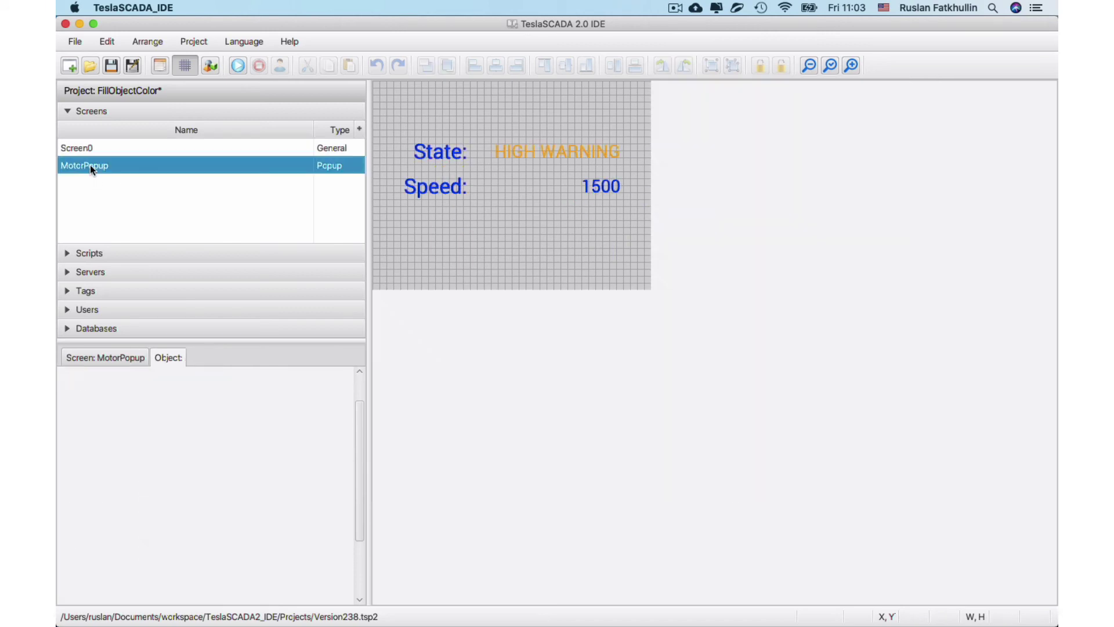
click(66, 253)
click(178, 168)
click(177, 179)
click(176, 166)
click(178, 184)
click(179, 172)
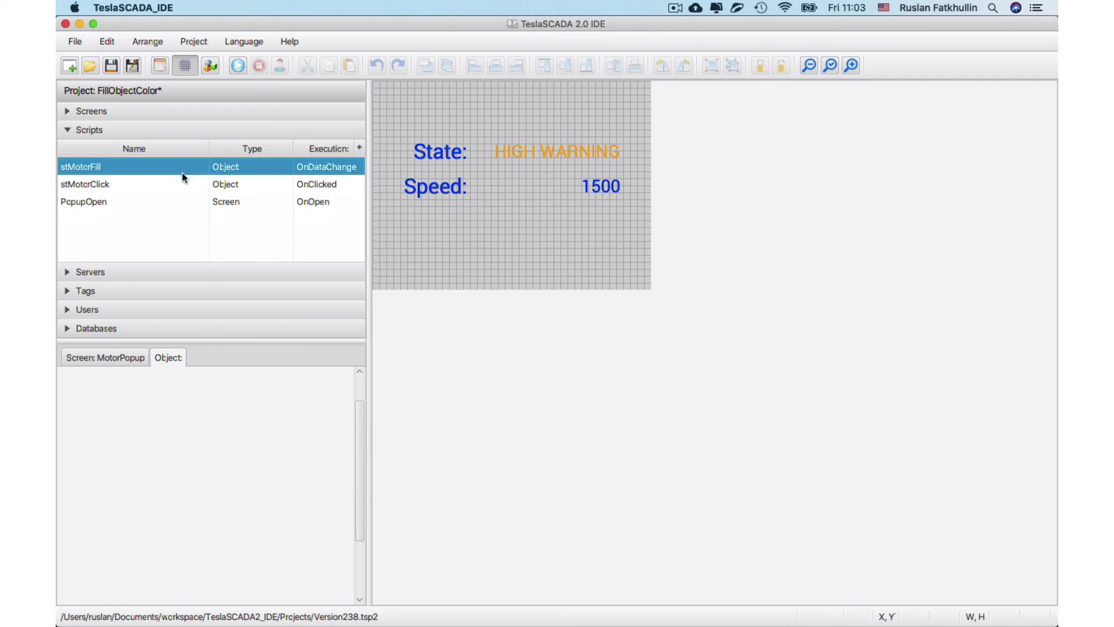
click(289, 42)
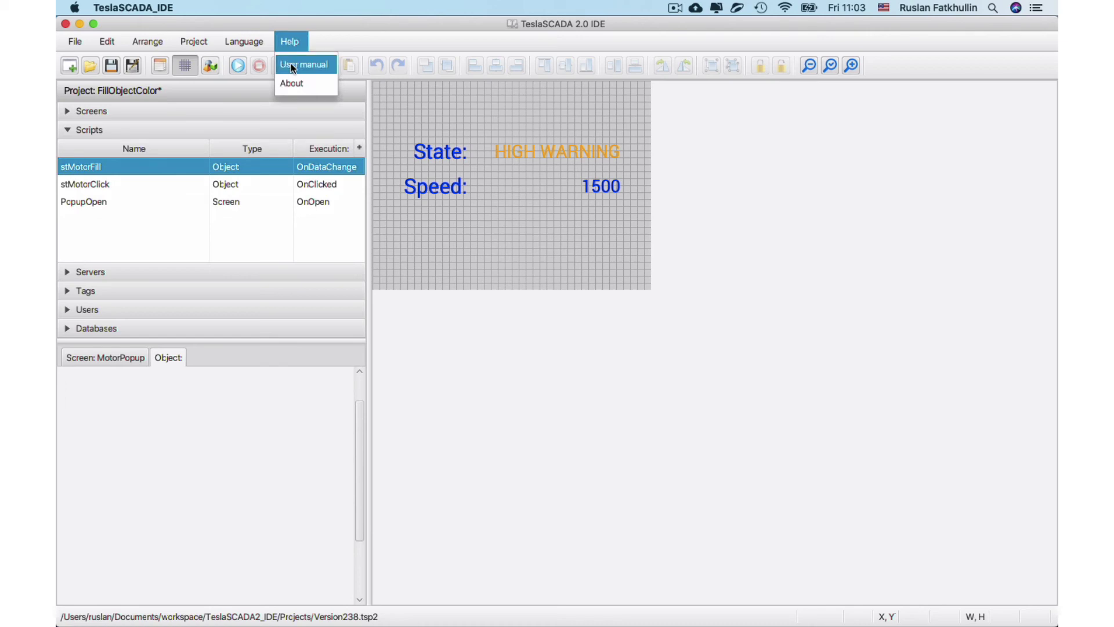
- Open the user manual's Examples > Object flashing > Complex flashing with scripts page and skim it
click(293, 67)
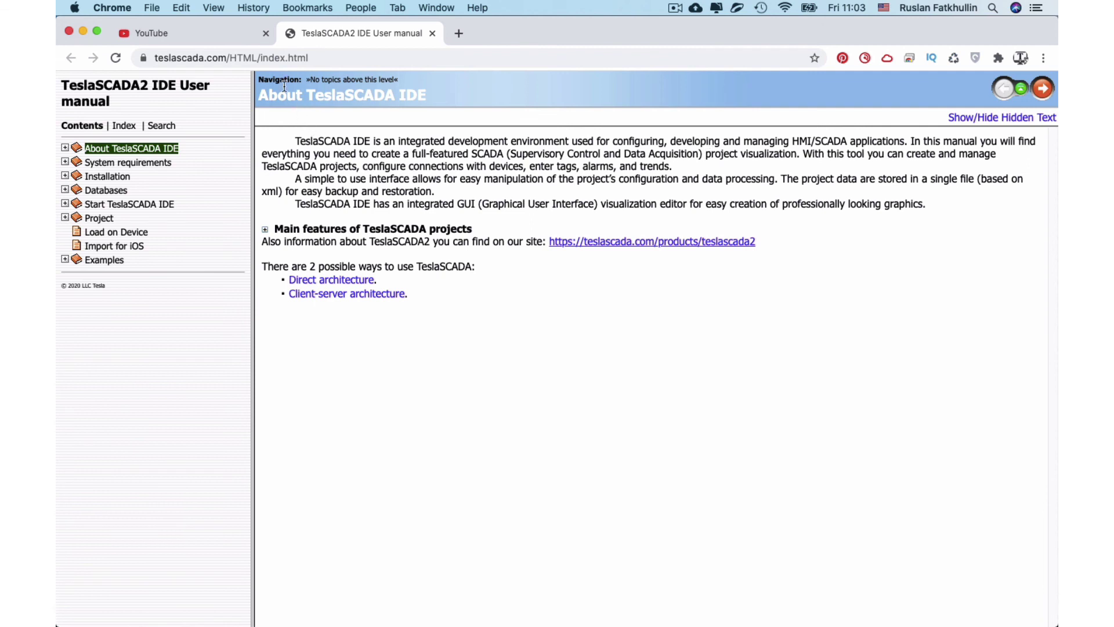
click(65, 261)
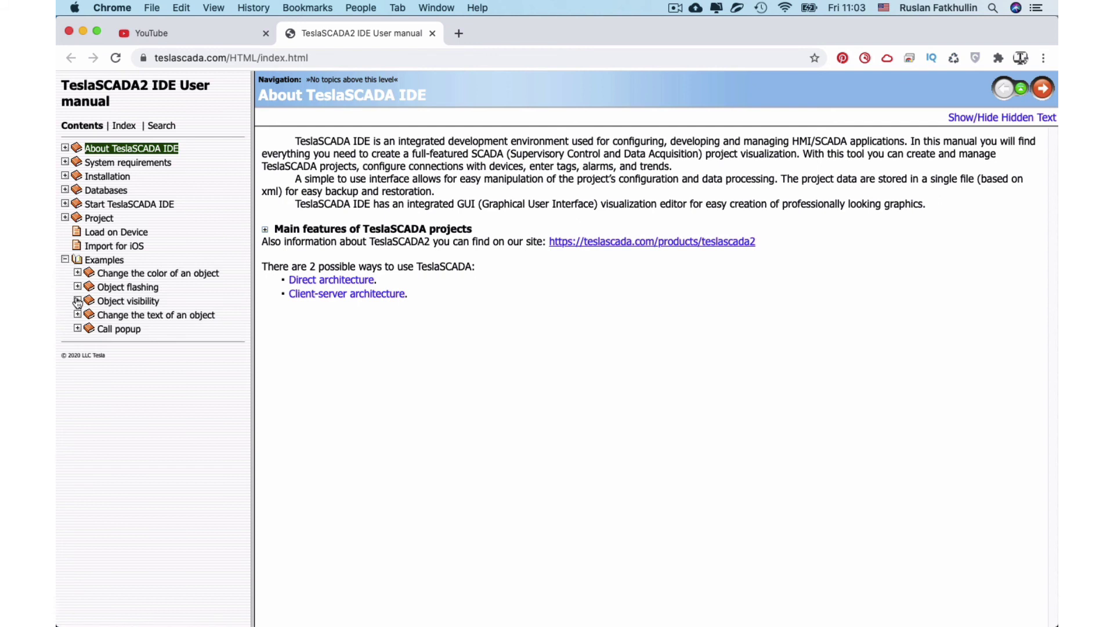
click(77, 286)
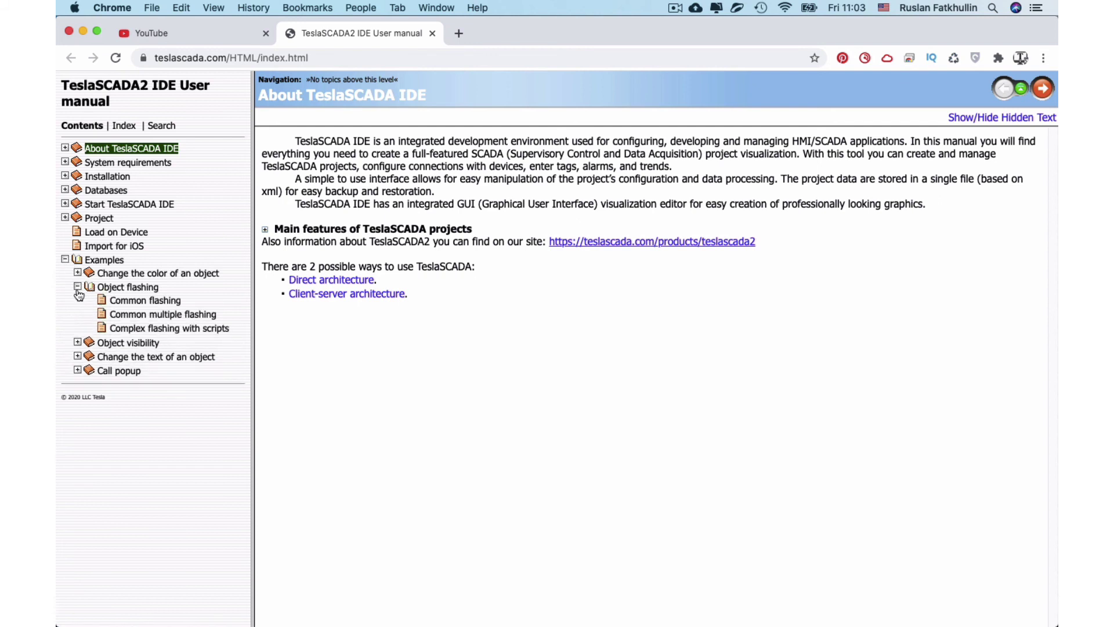
click(118, 329)
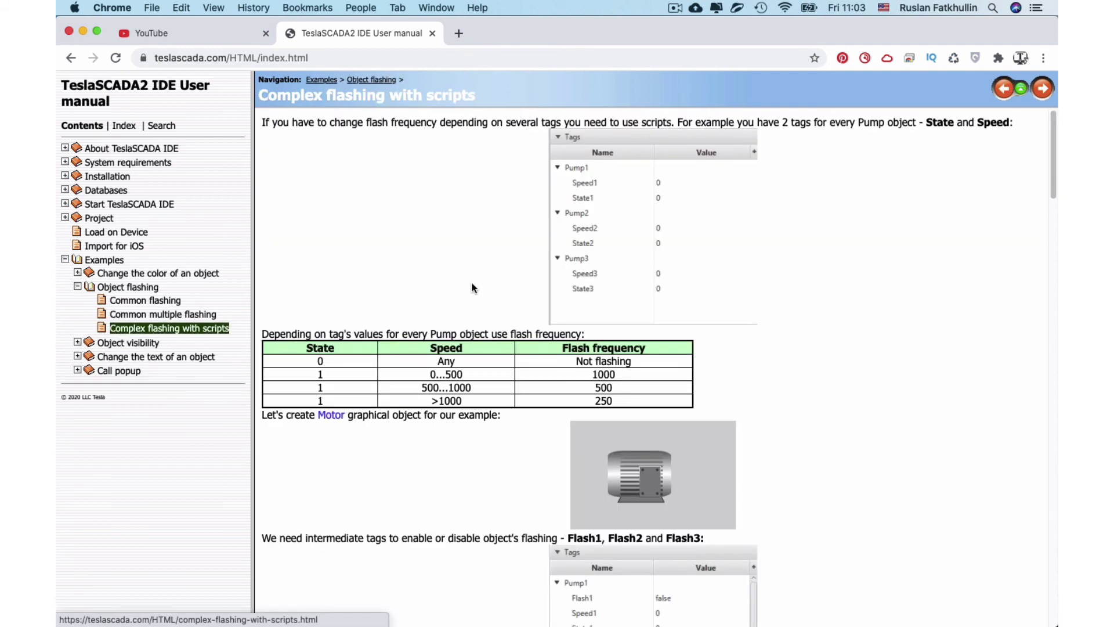
scroll(477, 273, down, 15)
scroll(477, 272, down, 5)
scroll(477, 273, up, 10)
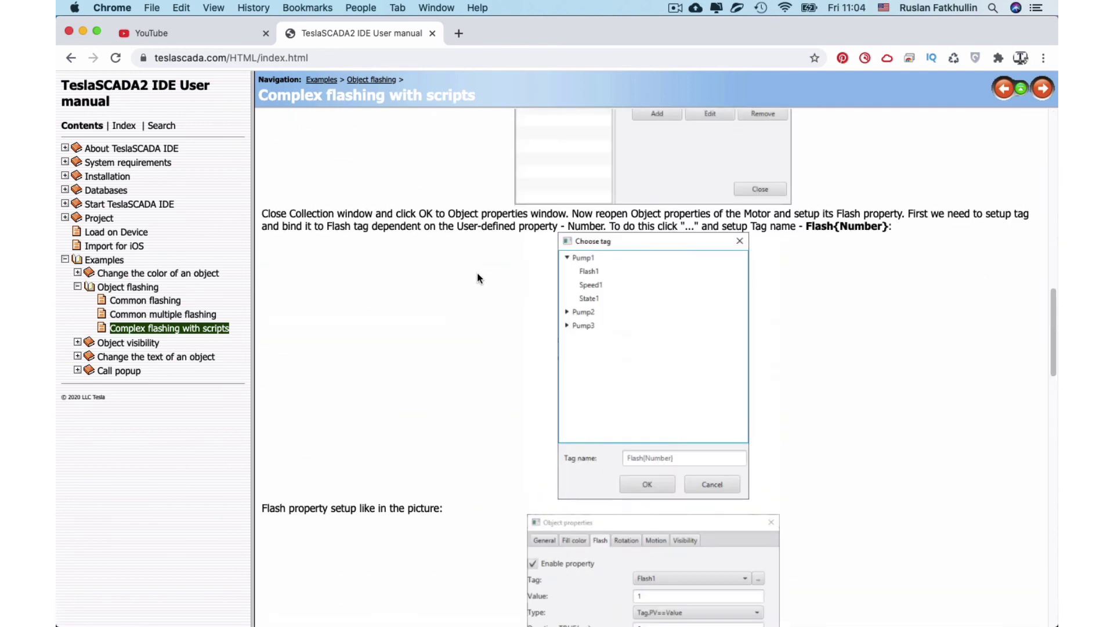
scroll(477, 273, up, 5)
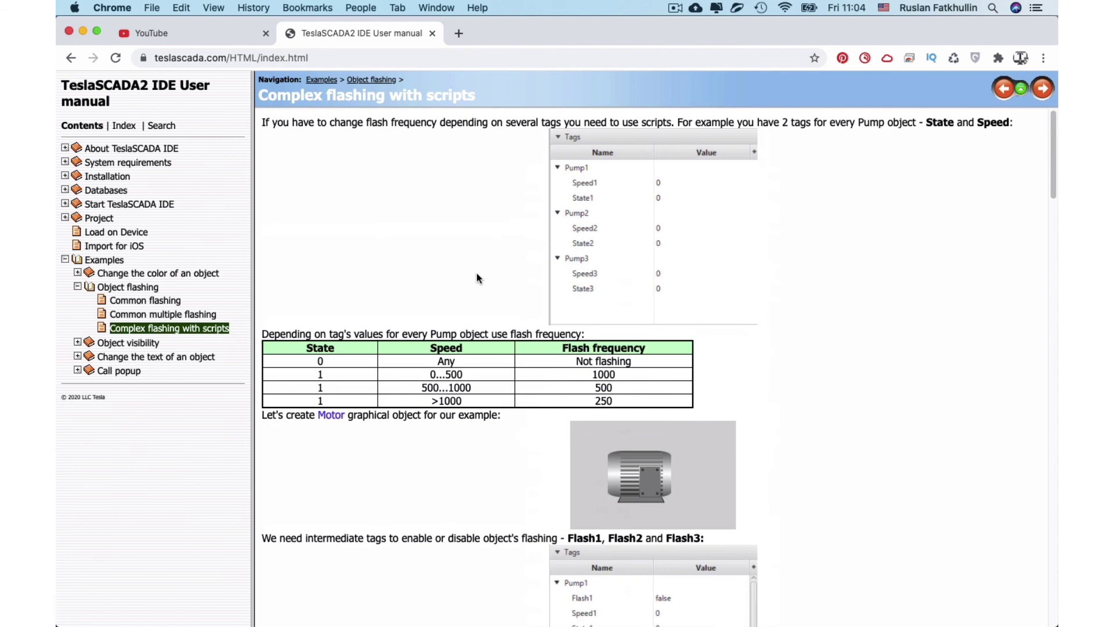
- Load teslascada.com in a new tab and open the TeslaSCADA2 IDE manual from USER-MANUAL
click(458, 33)
click(460, 57)
text(te)
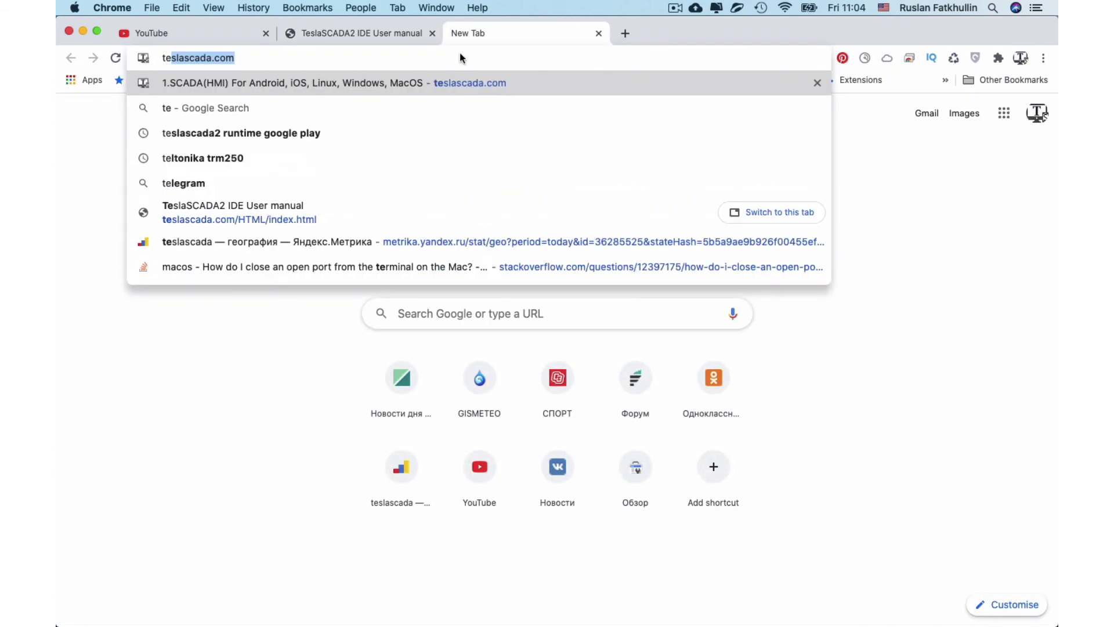
key(Return)
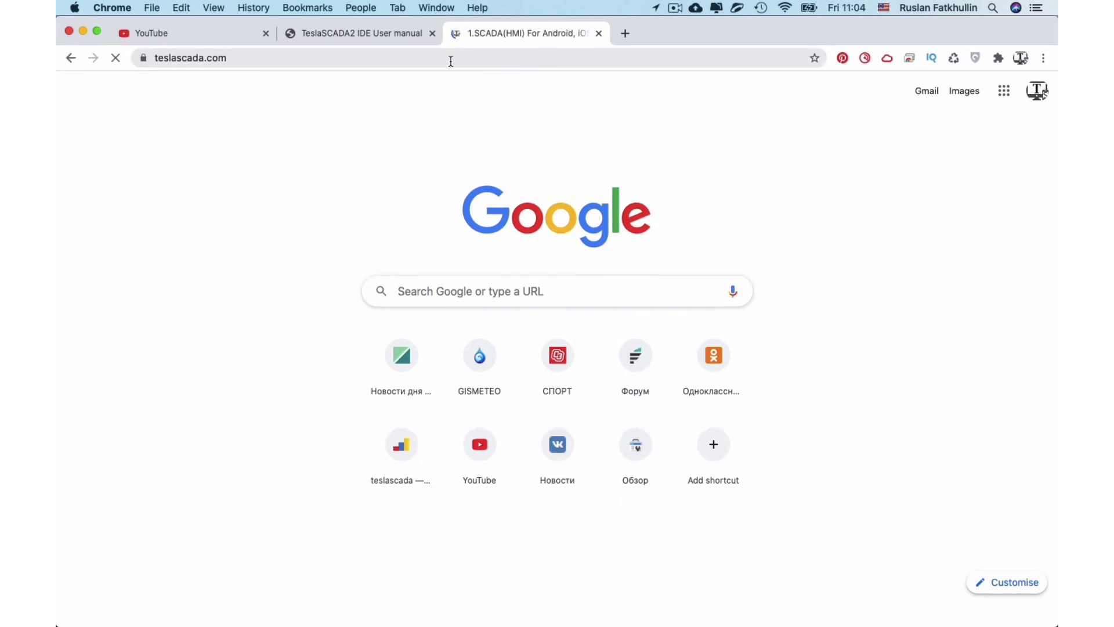
mouse_move(638, 173)
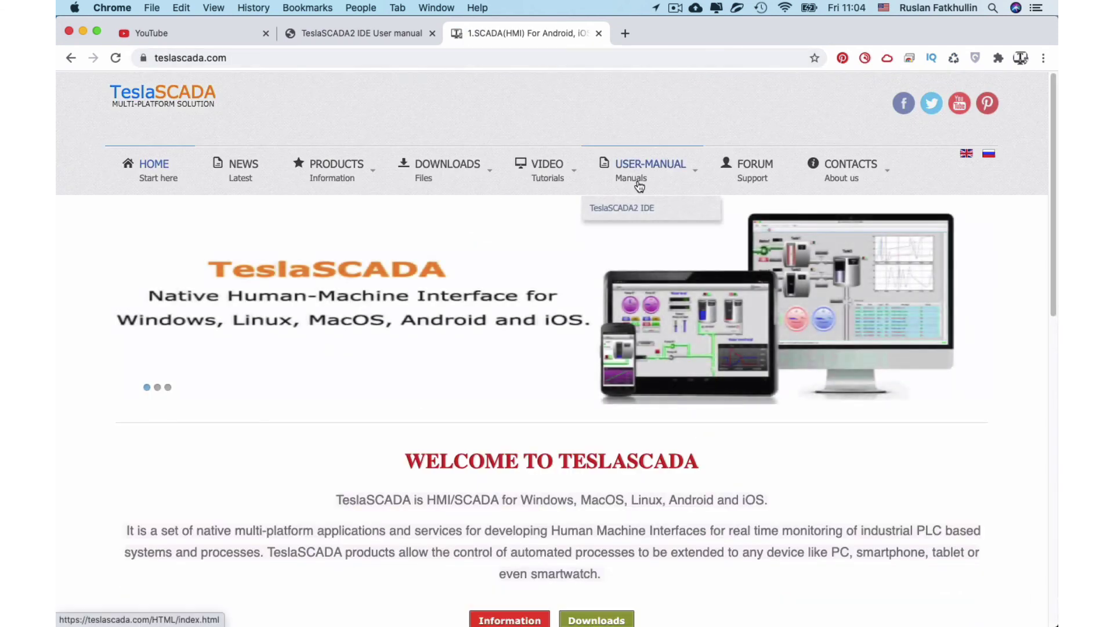
click(636, 209)
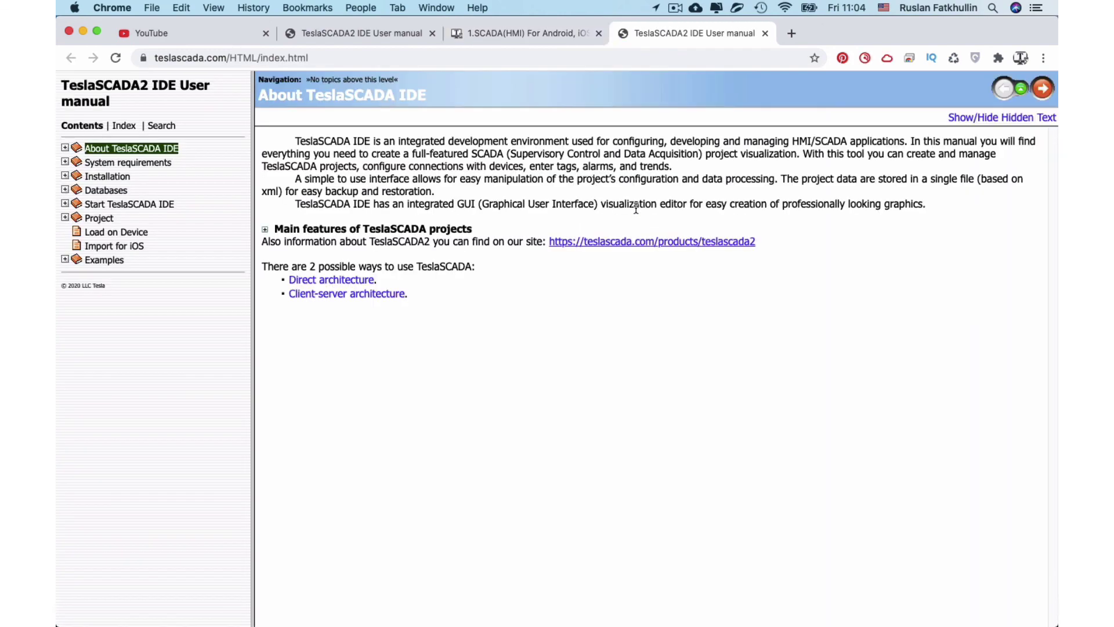